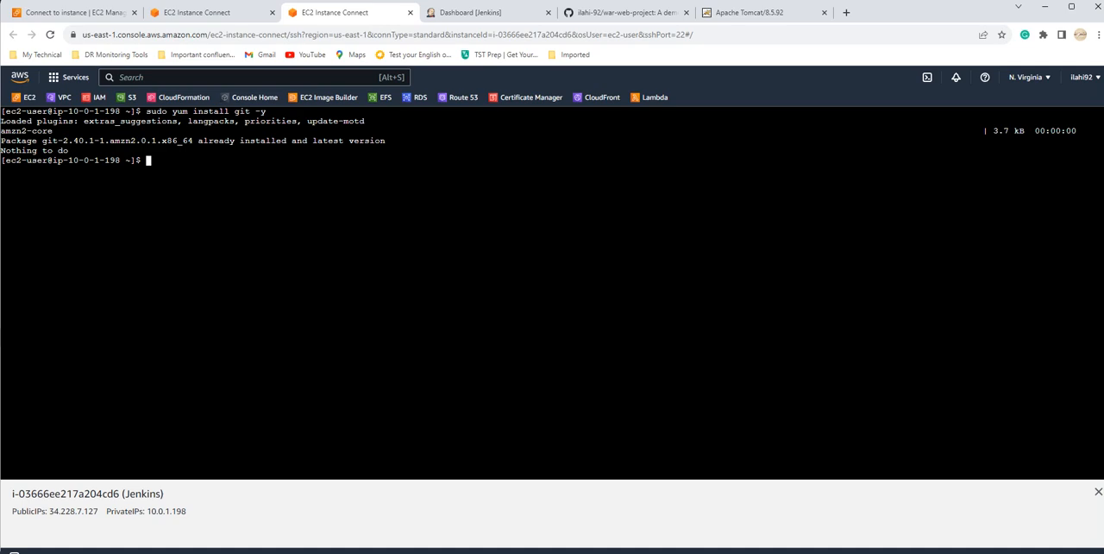
# Step: Run sudo yum install git -y again on the Jenkins instance
pyautogui.press('Up')
pyautogui.press('Up')
pyautogui.press('Down')
pyautogui.press('Return')
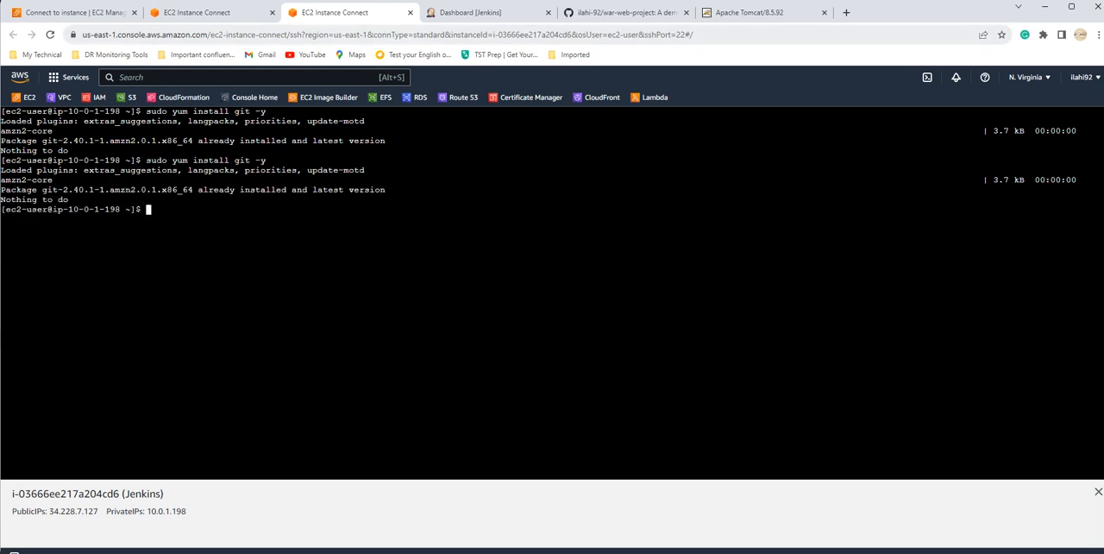
# Step: In the tomcat instance's terminal, change to /opt/tomcat/ and list its contents in long format
pyautogui.click(231, 13)
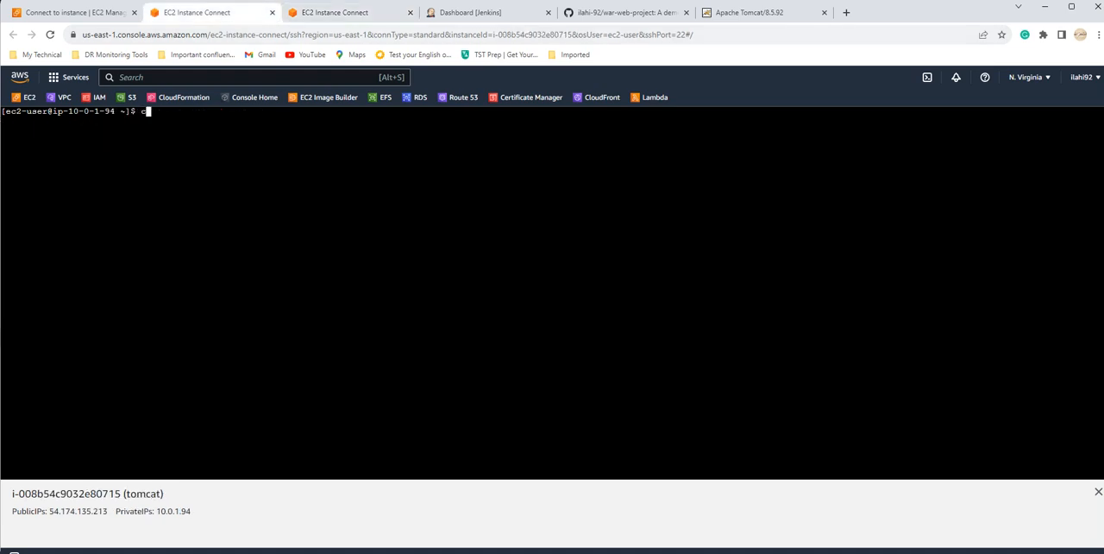
pyautogui.write('cd /opt/to')
pyautogui.press('Tab')
pyautogui.press('Return')
pyautogui.write('ll')
pyautogui.press('Return')
# Step: Change into the webapps/ directory and list its contents to examine the application folders
pyautogui.write('cd we')
pyautogui.press('Tab')
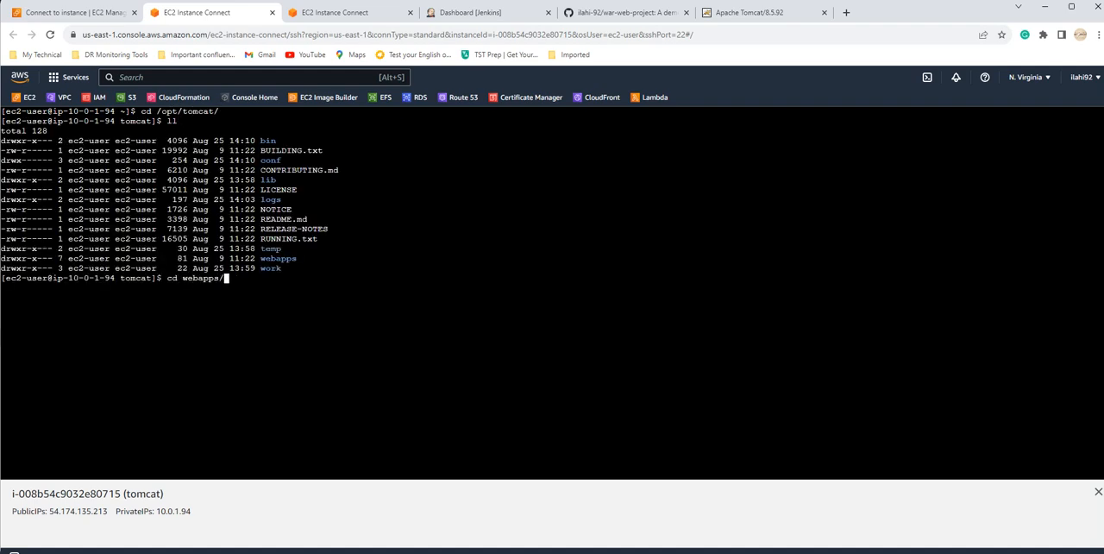
pyautogui.press('Return')
pyautogui.write('ll')
pyautogui.press('Return')
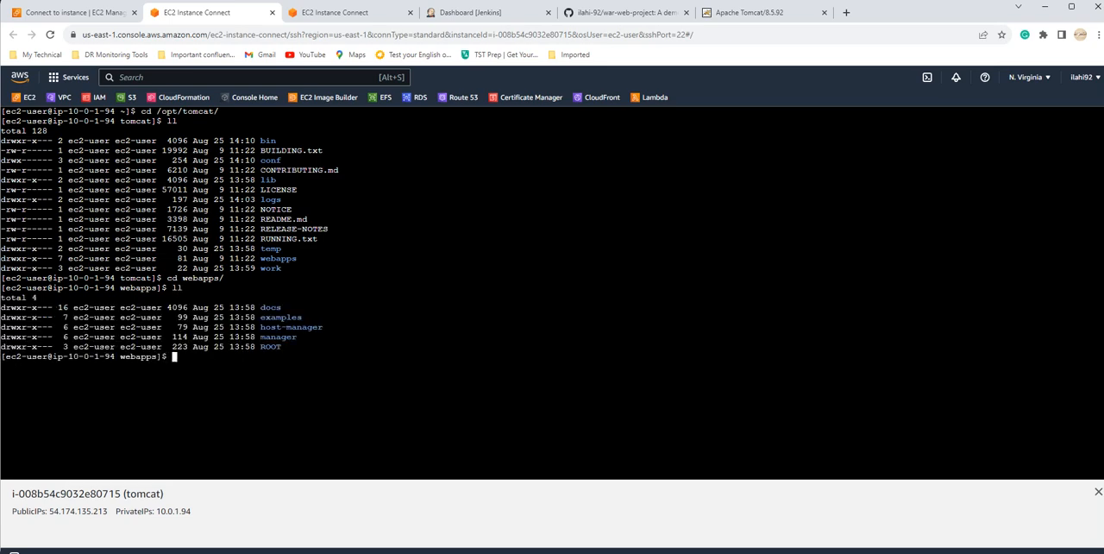
pyautogui.moveTo(262, 307); pyautogui.dragTo(289, 347)
pyautogui.click(289, 347)
# Step: Reload the Tomcat home page and open the Manager App to view the deployed applications
pyautogui.click(743, 13)
pyautogui.click(50, 35)
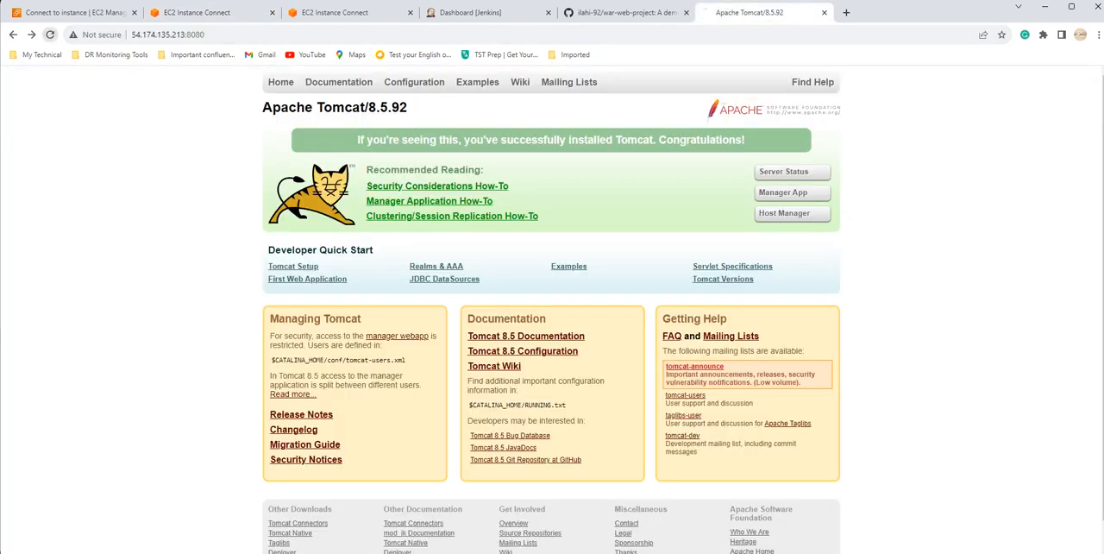
pyautogui.click(792, 192)
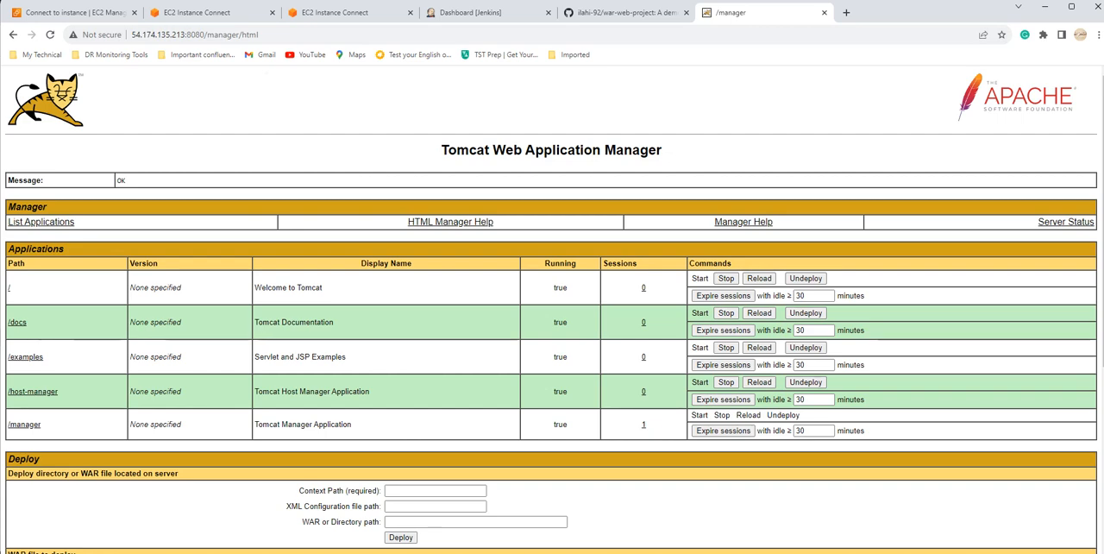
pyautogui.click(470, 13)
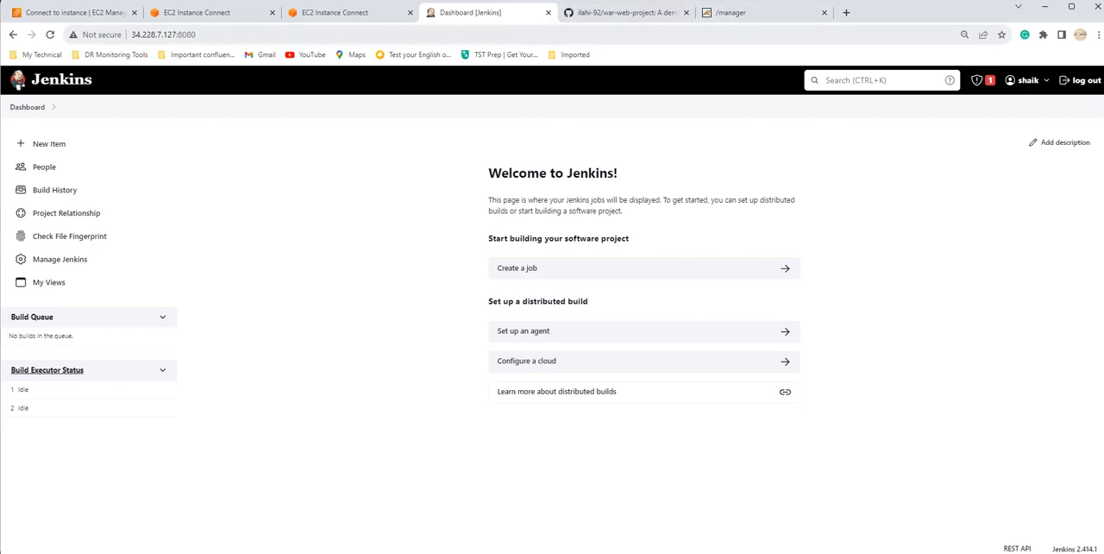
pyautogui.click(197, 12)
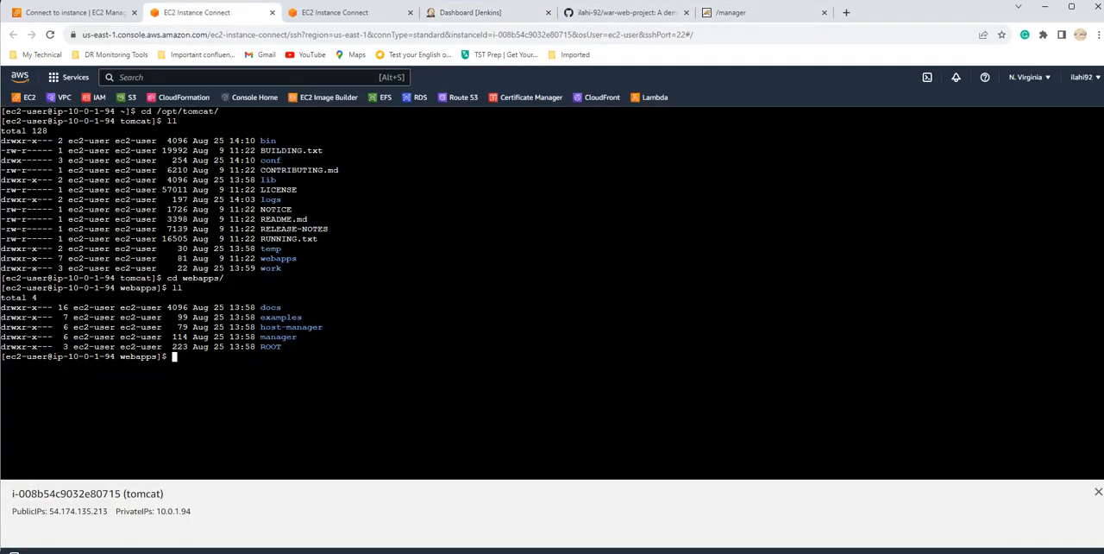
pyautogui.click(758, 12)
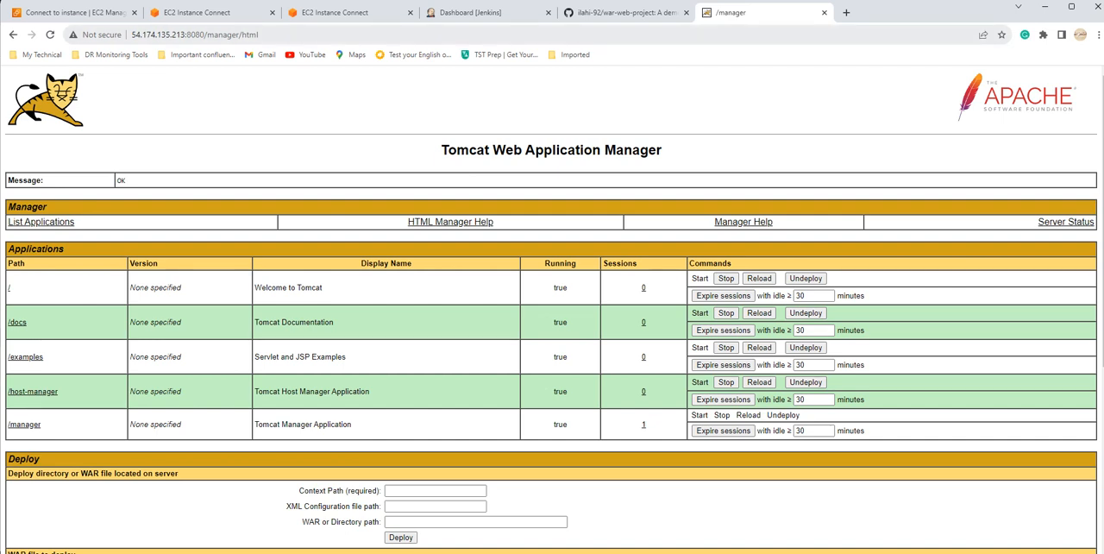
# Step: In Jenkins, open the plugin management page and display the installed plugins
pyautogui.click(487, 12)
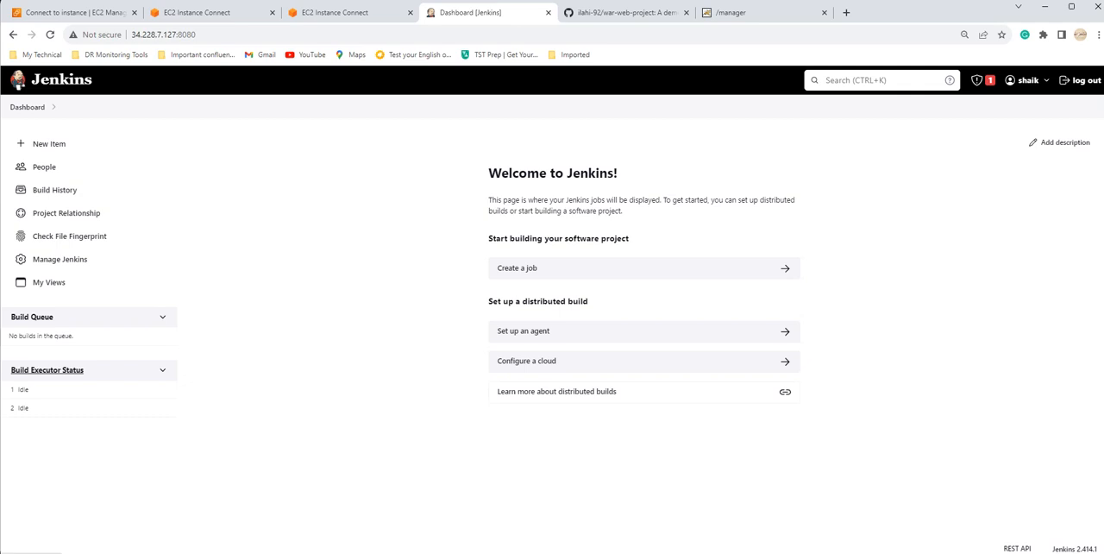
pyautogui.click(60, 259)
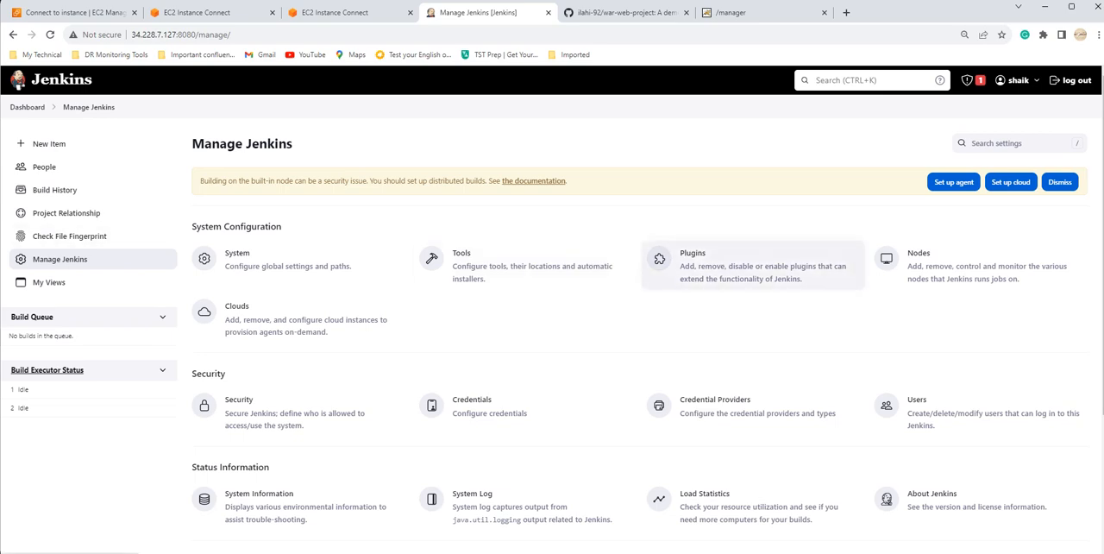
pyautogui.click(687, 259)
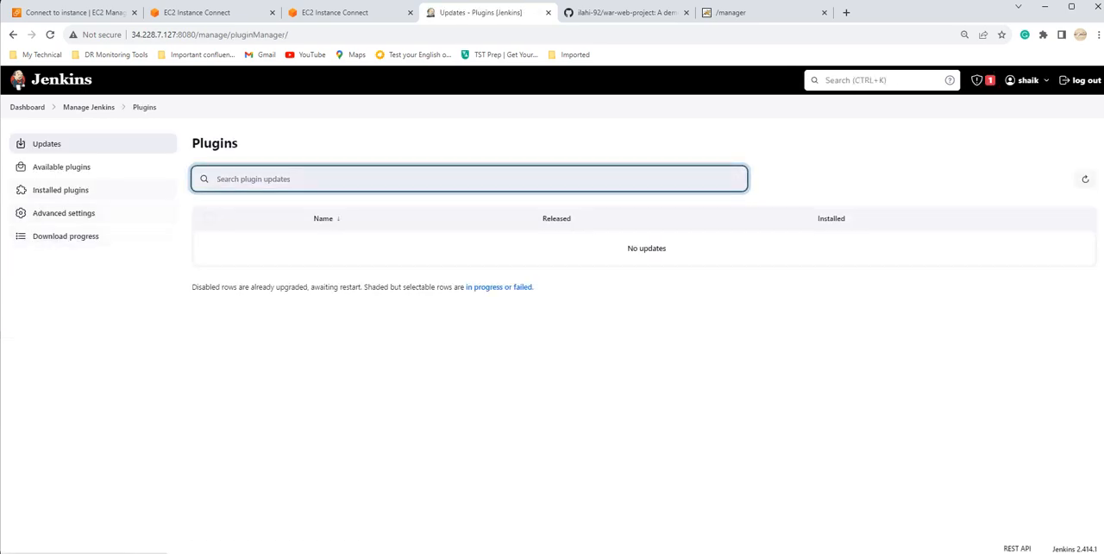
pyautogui.click(61, 167)
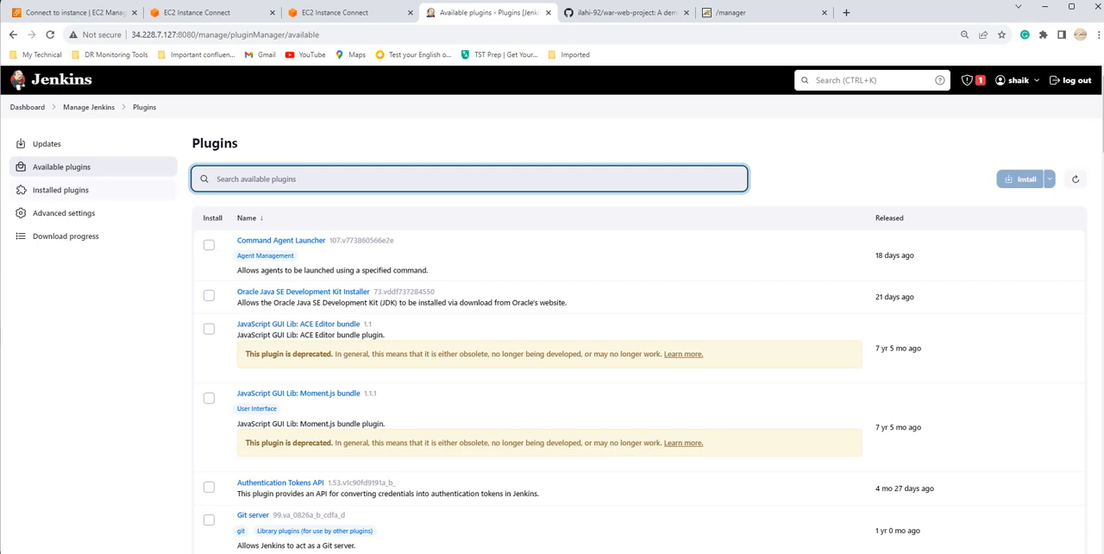
pyautogui.click(60, 190)
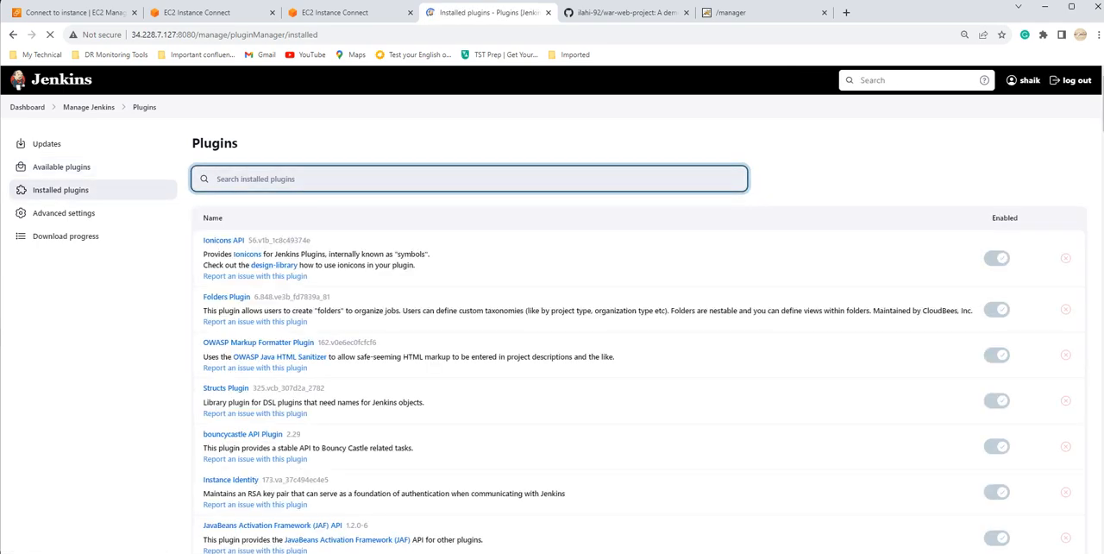
# Step: Search the installed plugins for "github integra" to check the GitHub Integration Plugin
pyautogui.write('g')
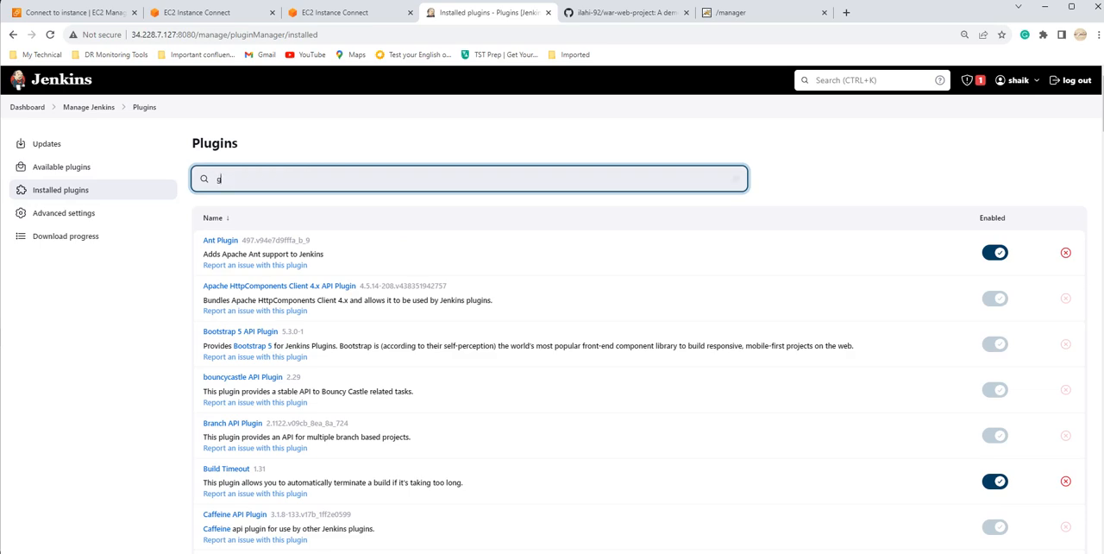
pyautogui.write('ithub in')
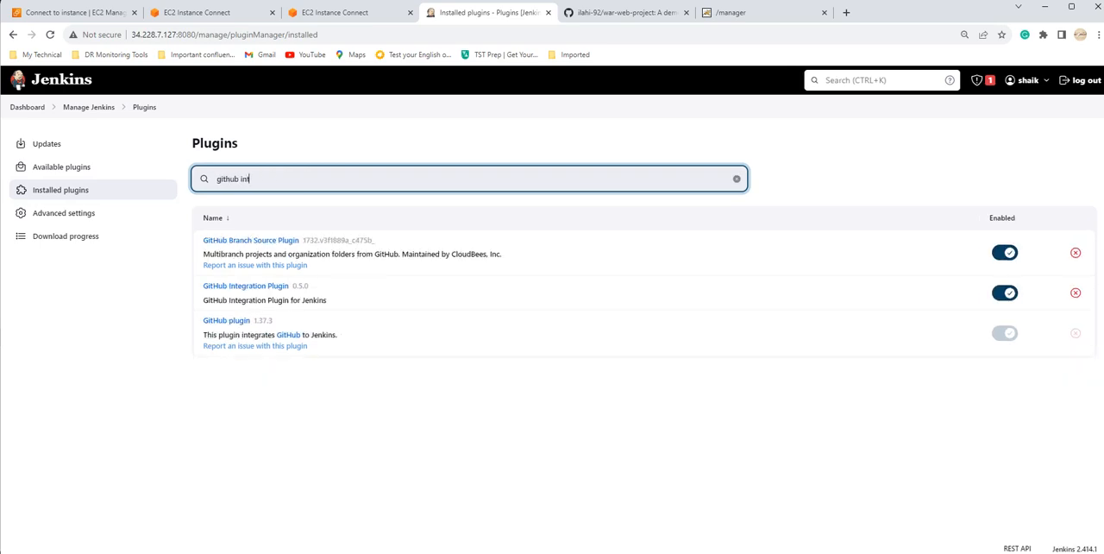
pyautogui.write('te')
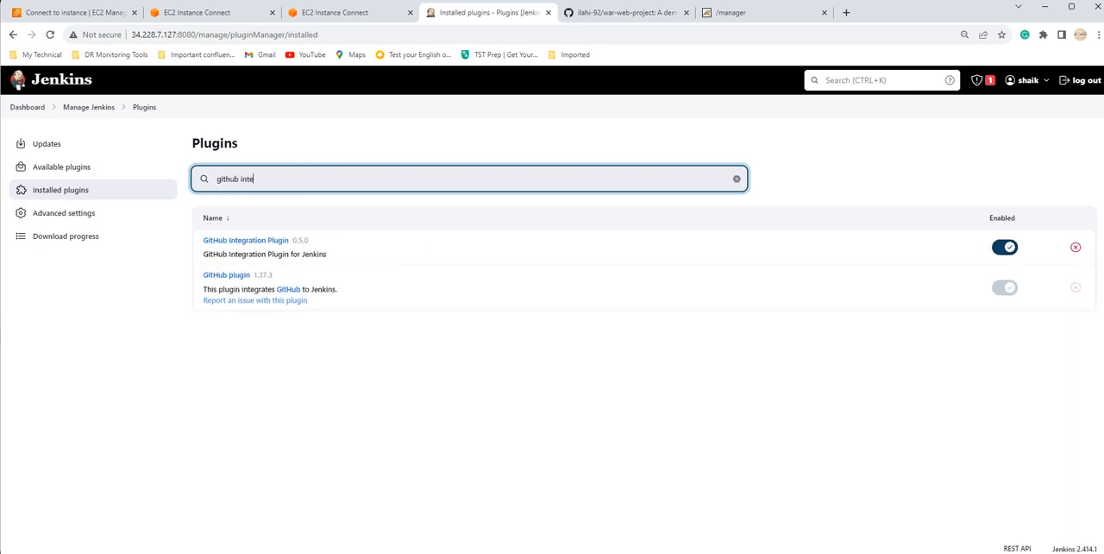
pyautogui.write('gra')
# Step: Search the installed plugins for "maven" and for "deploy to" to check the Maven and container deployment plugins
pyautogui.hotkey('ctrl', 'shift', 'Left')
pyautogui.hotkey('ctrl', 'shift', 'Left')
pyautogui.write('maven')
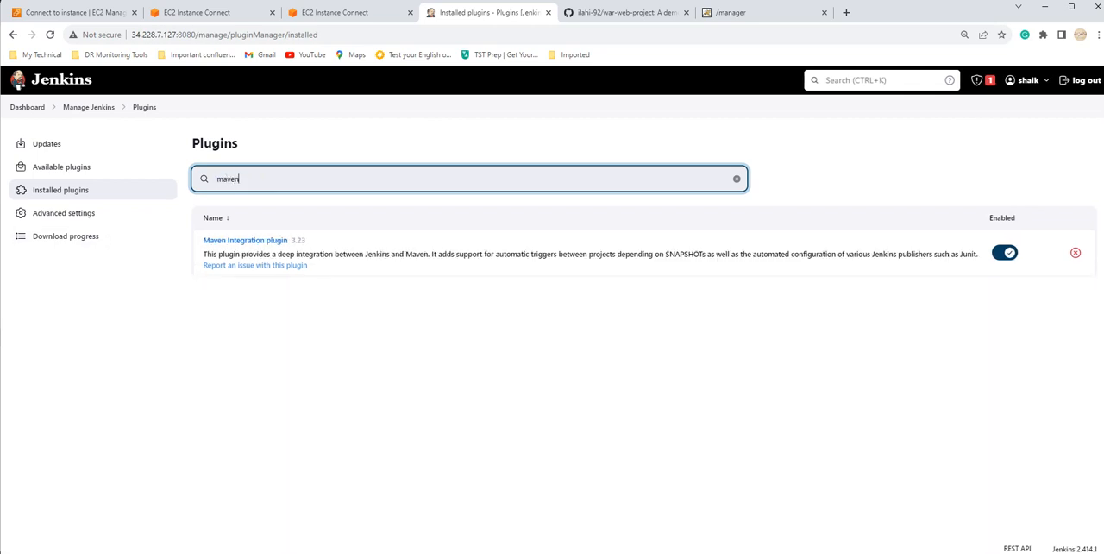
pyautogui.hotkey('ctrl', 'shift', 'Left')
pyautogui.write('deploy to')
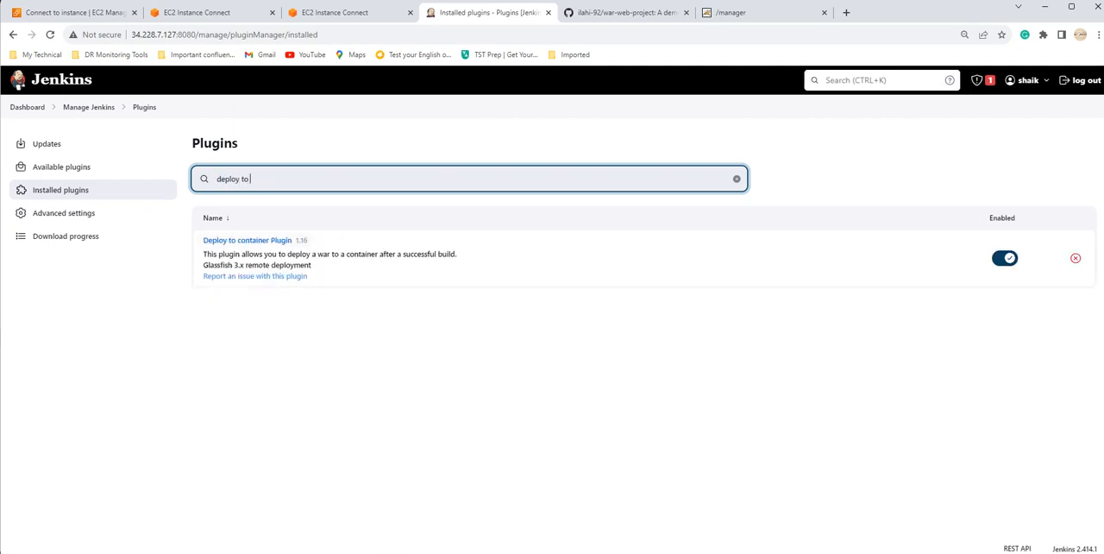
# Step: In the Jenkins tools configuration, select version 3.9.4 for the mav9 Maven installation and save the configuration
pyautogui.click(89, 107)
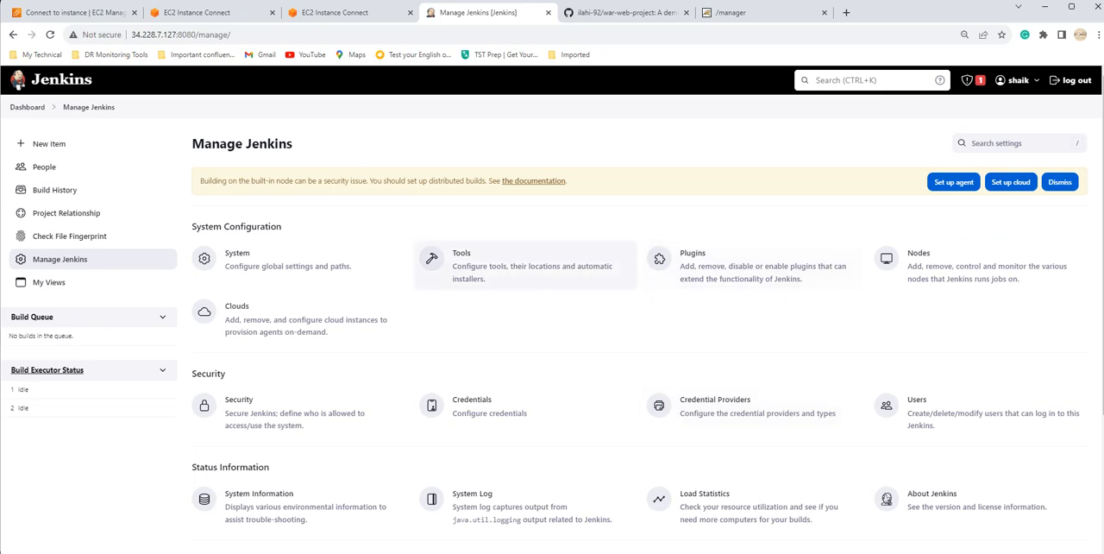
pyautogui.click(488, 263)
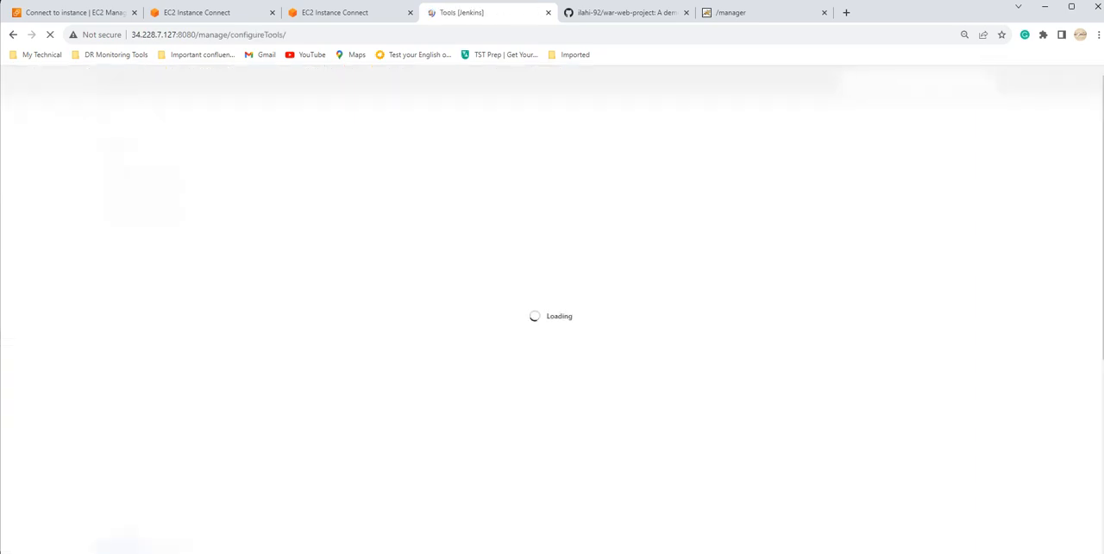
pyautogui.scroll(-4, 552, 310)
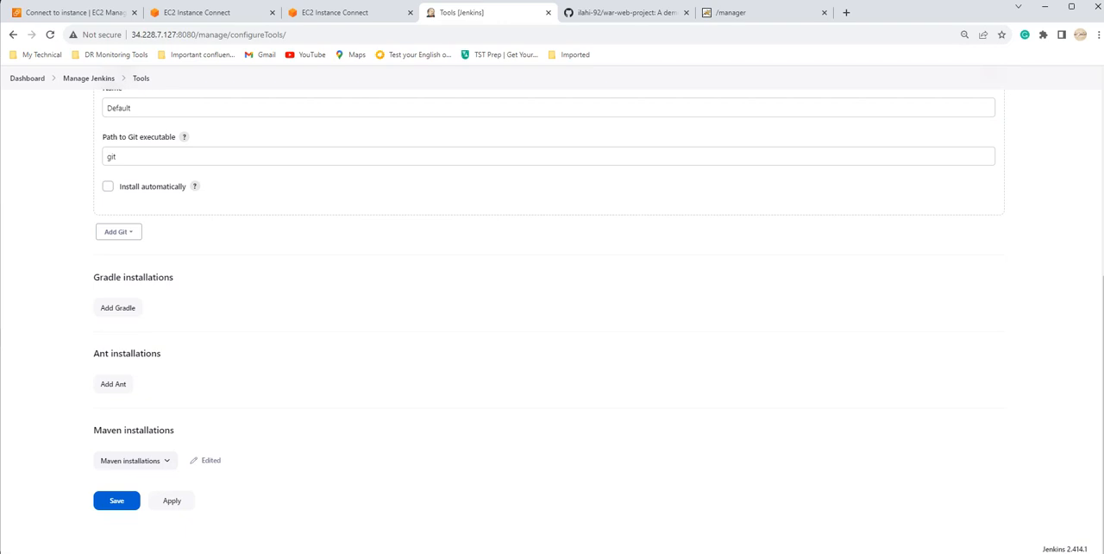
pyautogui.click(135, 460)
pyautogui.scroll(-3, 190, 345)
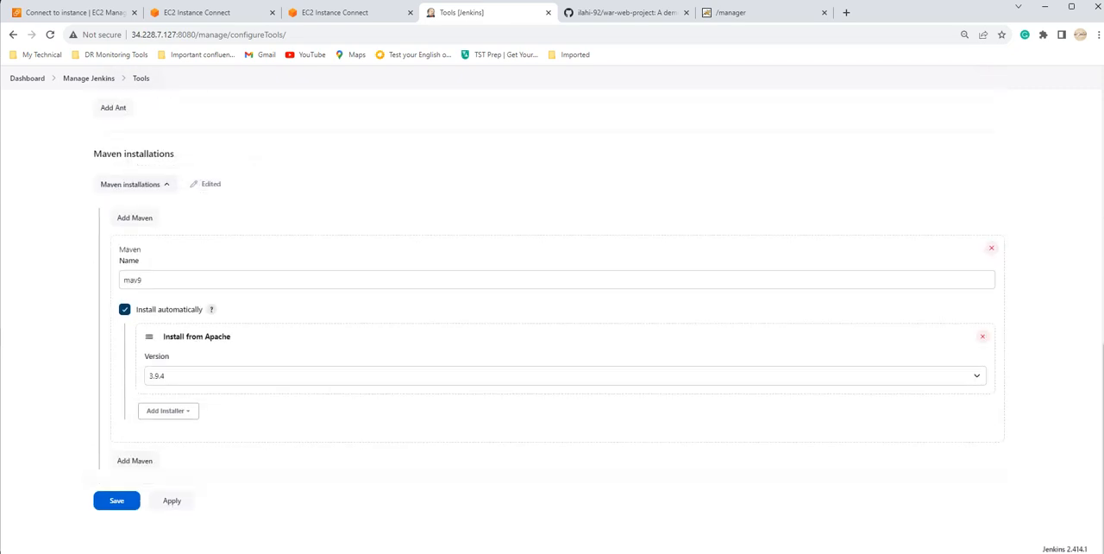
pyautogui.click(164, 280)
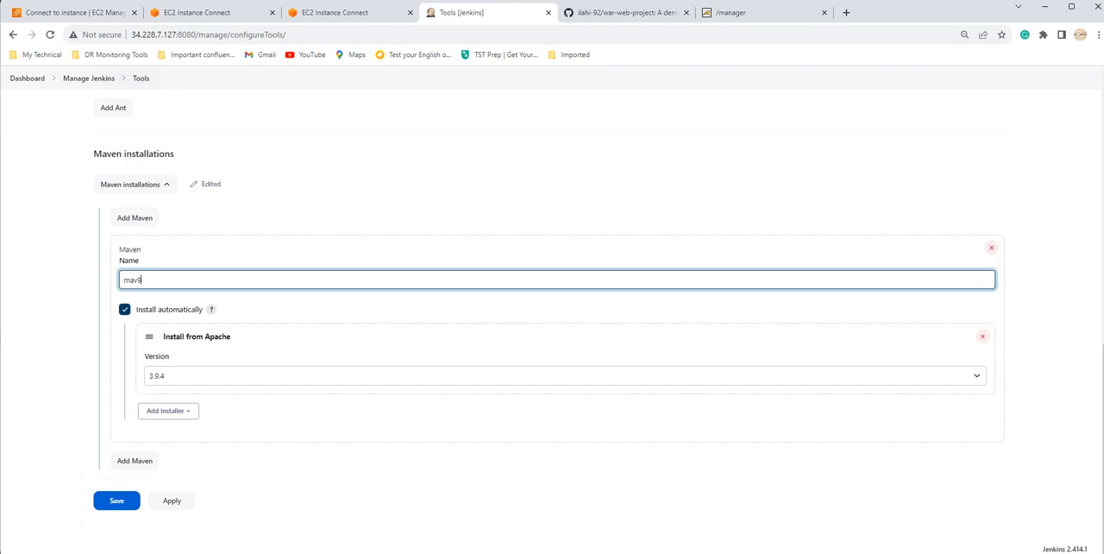
pyautogui.click(207, 376)
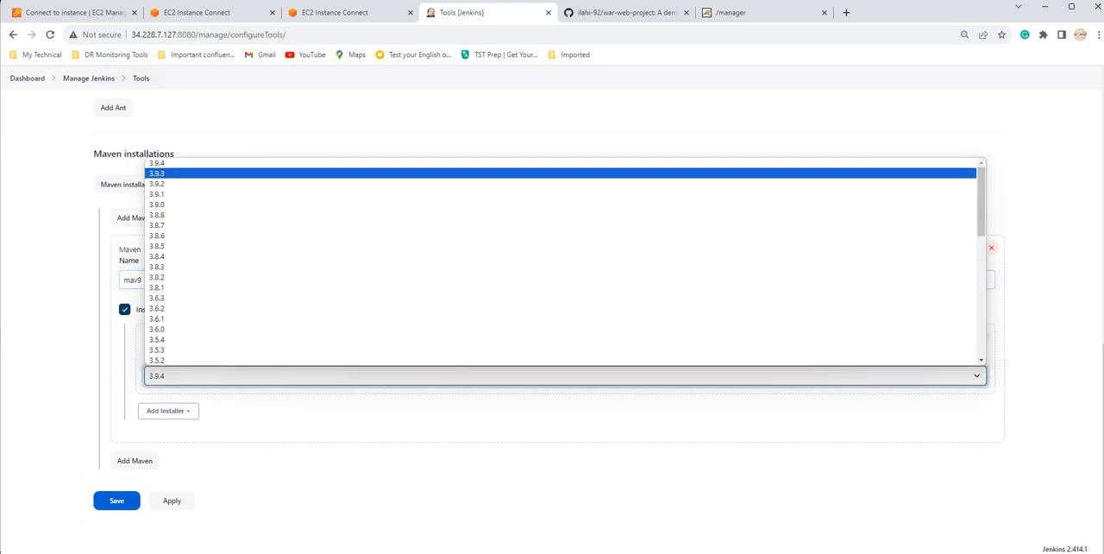
pyautogui.click(157, 163)
pyautogui.click(116, 501)
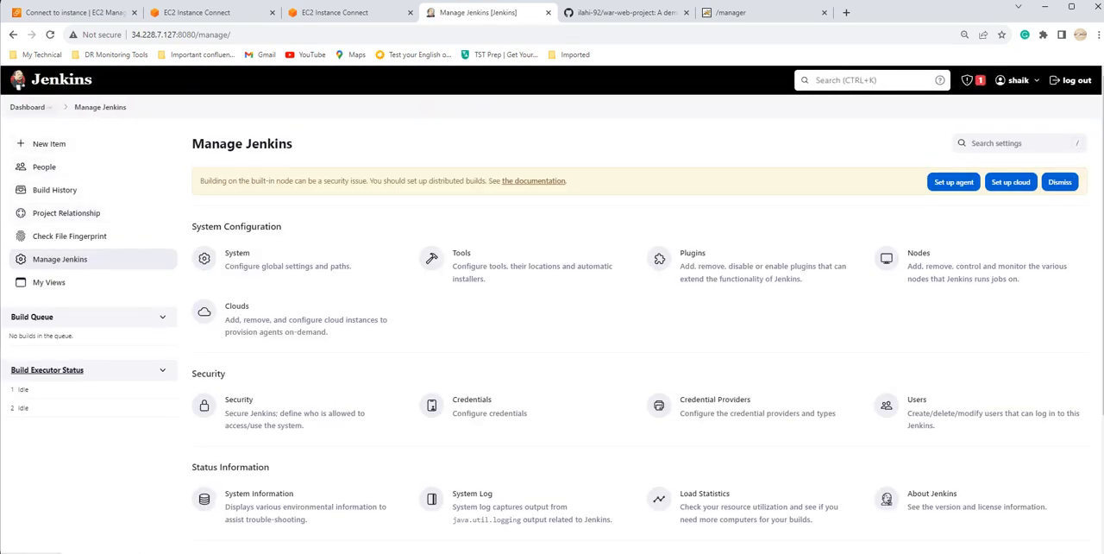
# Step: Return Jenkins to its dashboard and copy the HTTPS clone URL of the war-web-project repository on GitHub
pyautogui.click(28, 107)
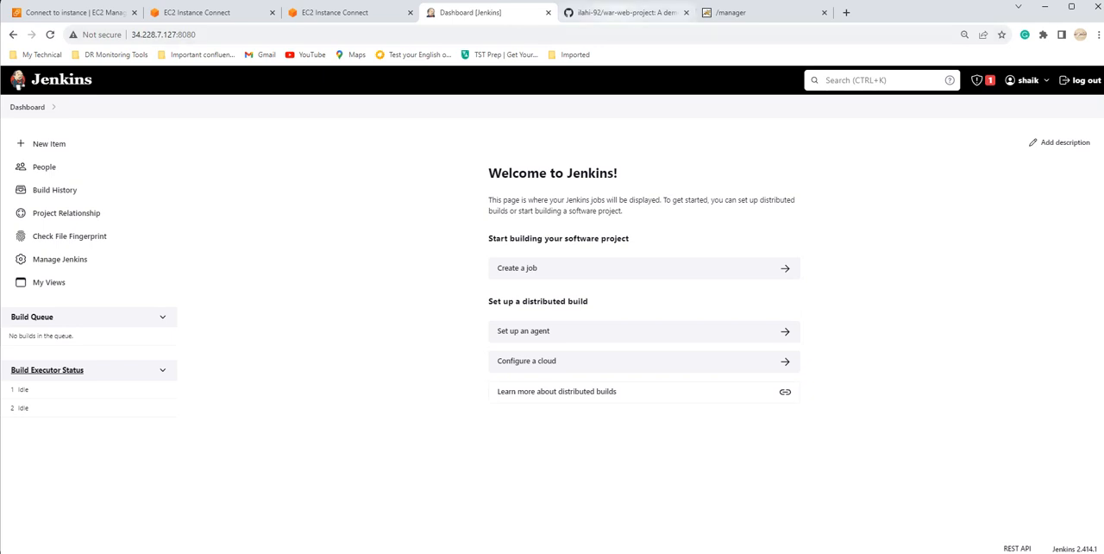
pyautogui.hotkey('ctrl', 'Tab')
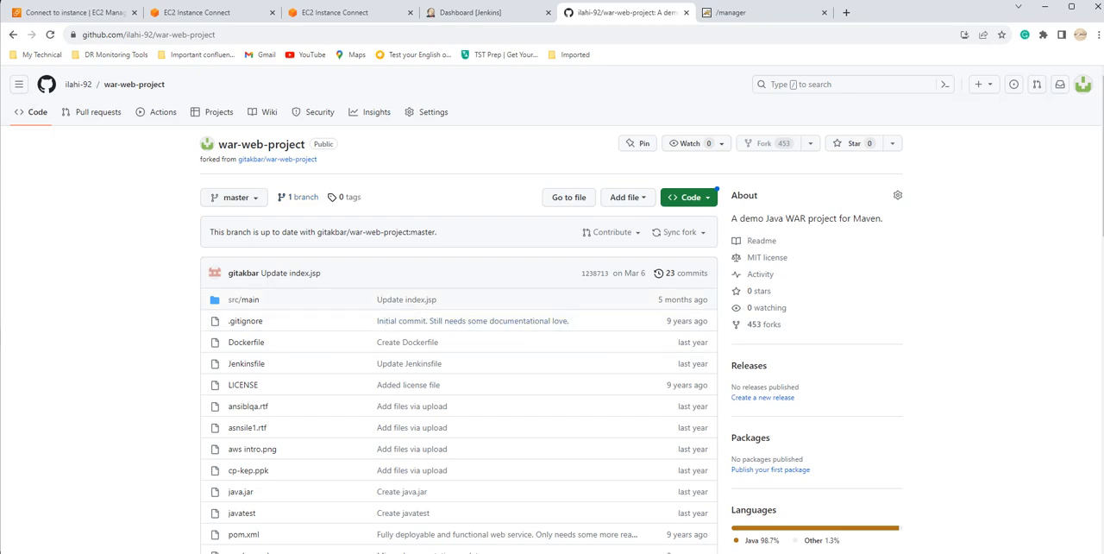
pyautogui.click(689, 197)
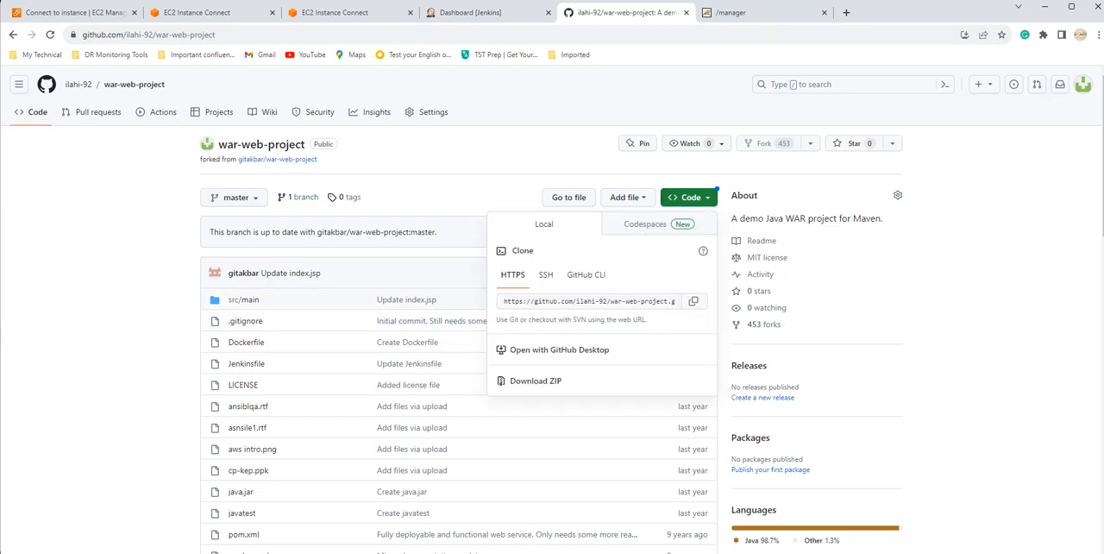
pyautogui.click(694, 301)
# Step: In Jenkins, create a freestyle project named "build and deploy"
pyautogui.click(470, 12)
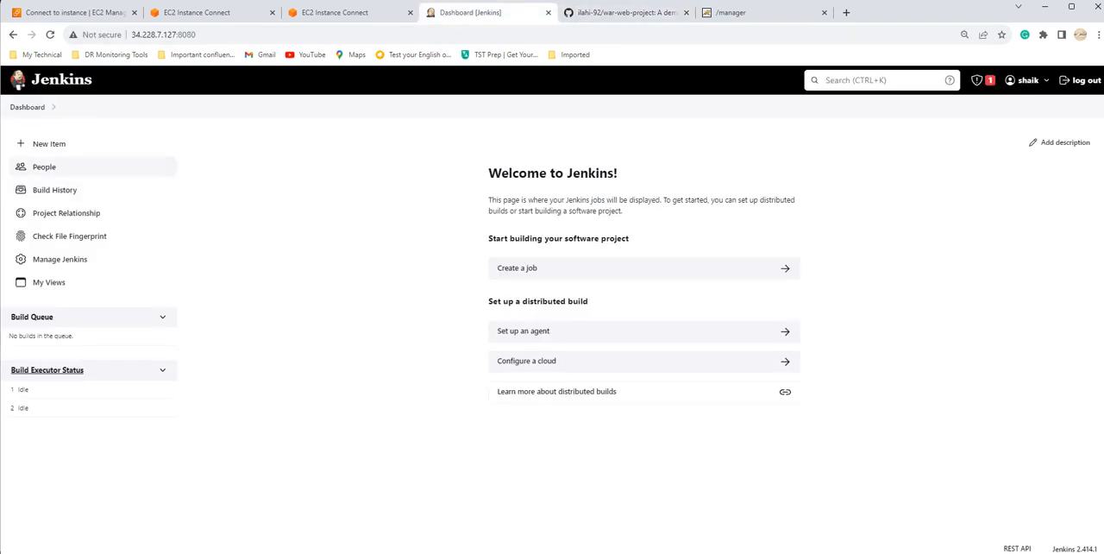
pyautogui.click(49, 144)
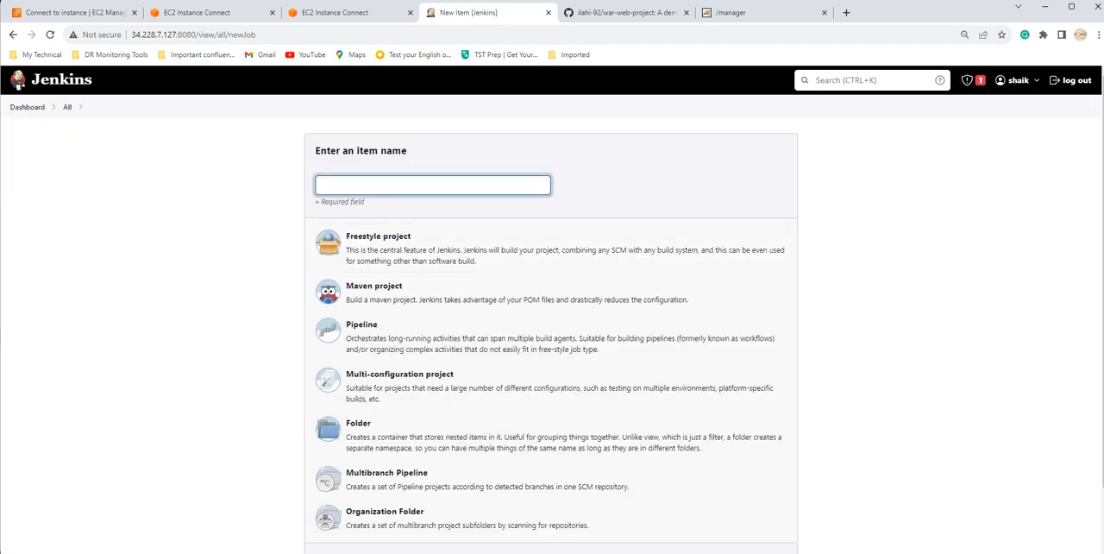
pyautogui.write('build')
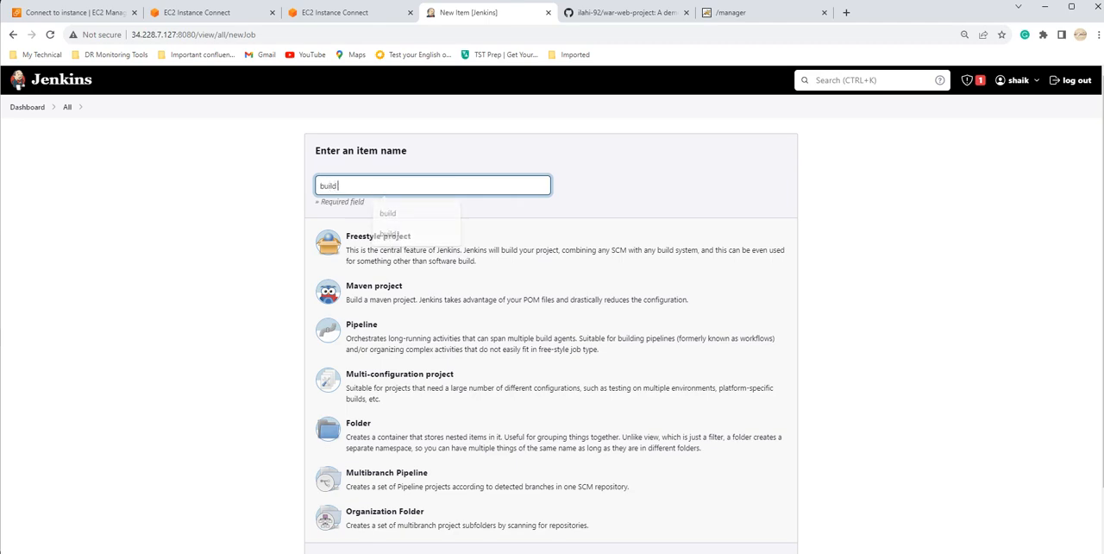
pyautogui.write(' and deploy')
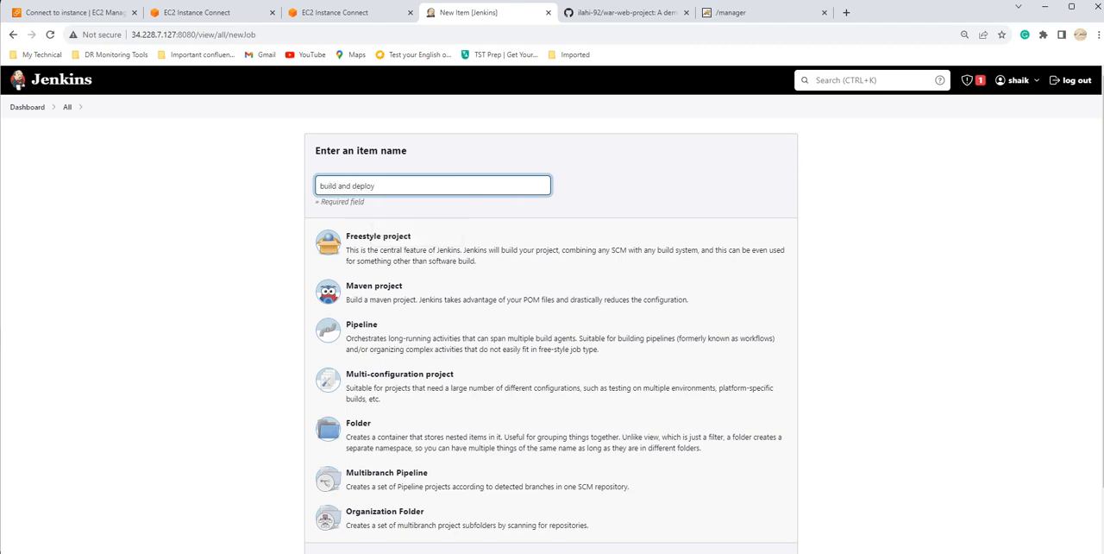
pyautogui.click(405, 249)
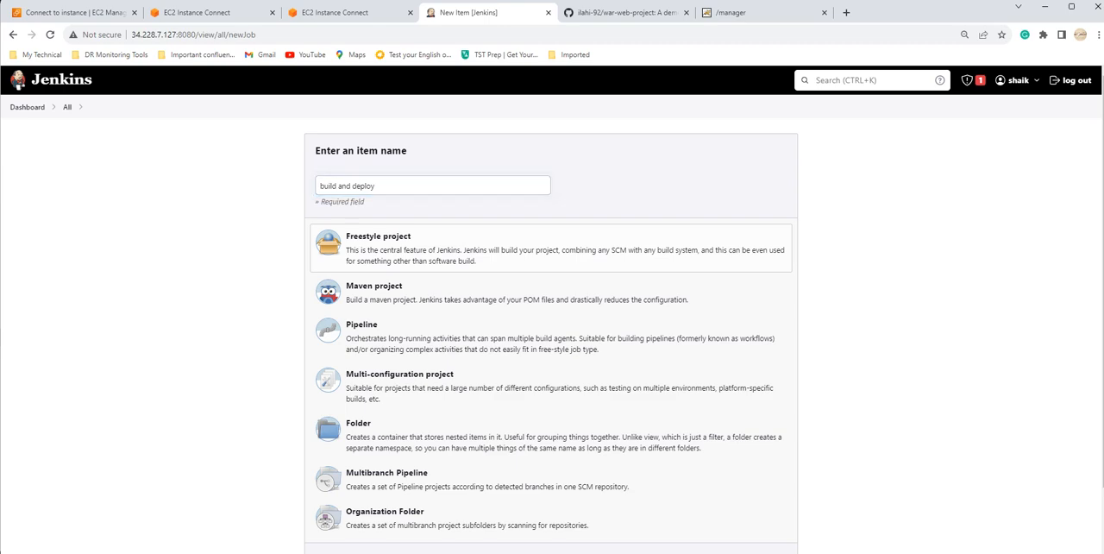
pyautogui.scroll(-1, 552, 345)
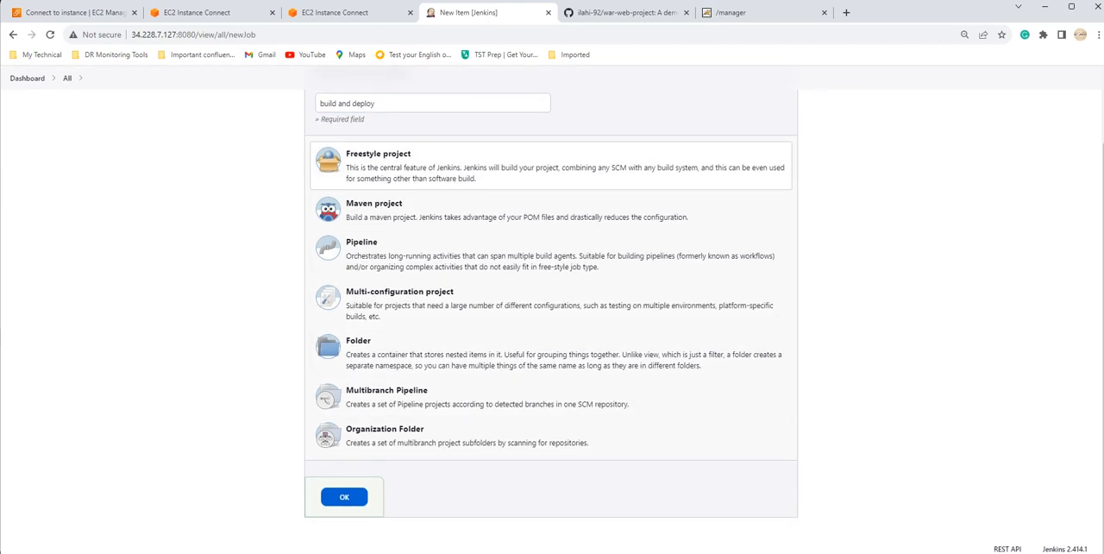
pyautogui.click(344, 497)
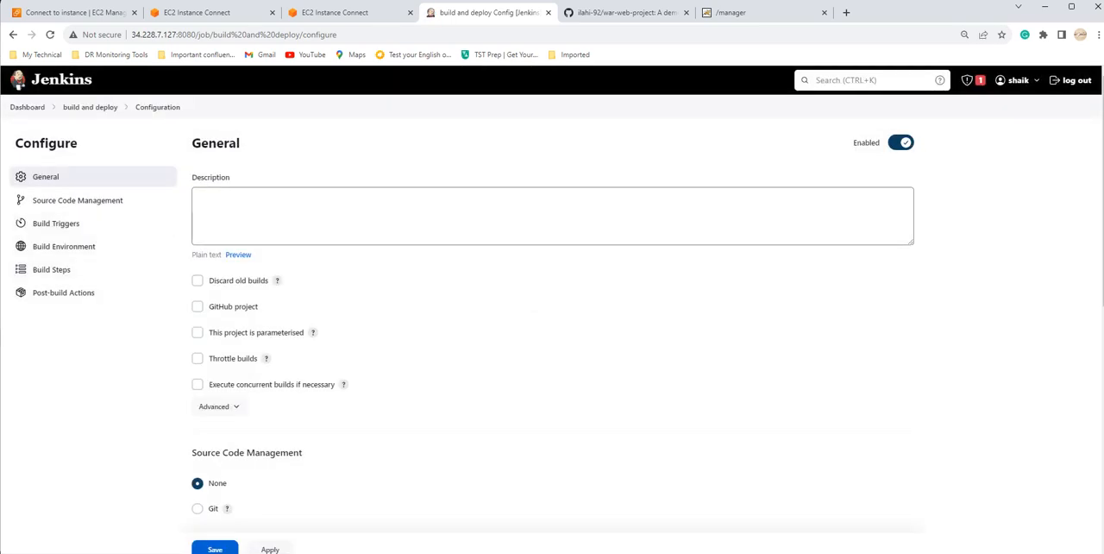
# Step: Set the job's source code management to Git, with the copied war-web-project clone URL as the repository URL
pyautogui.click(552, 216)
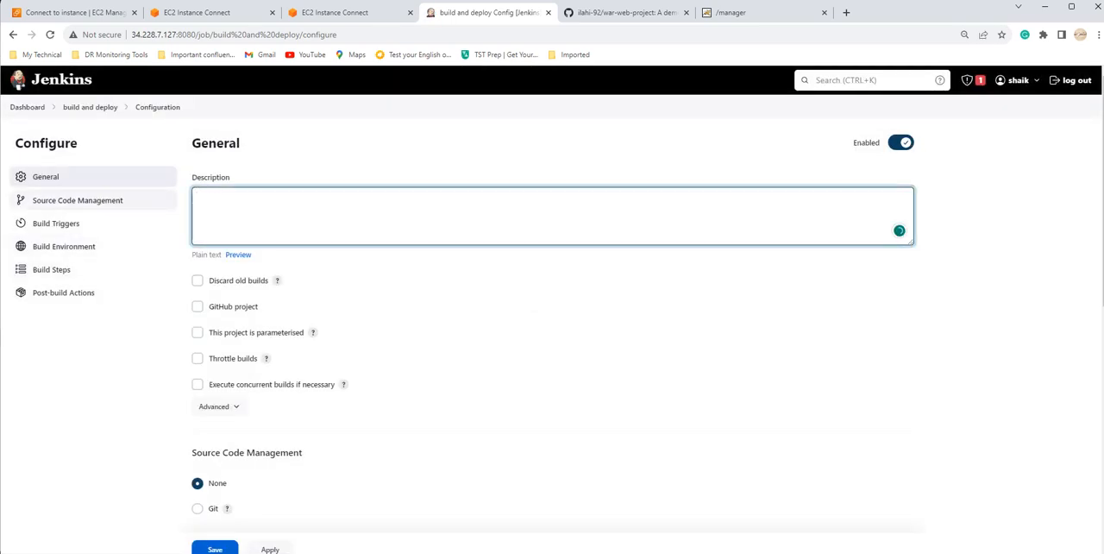
pyautogui.click(78, 201)
pyautogui.click(198, 166)
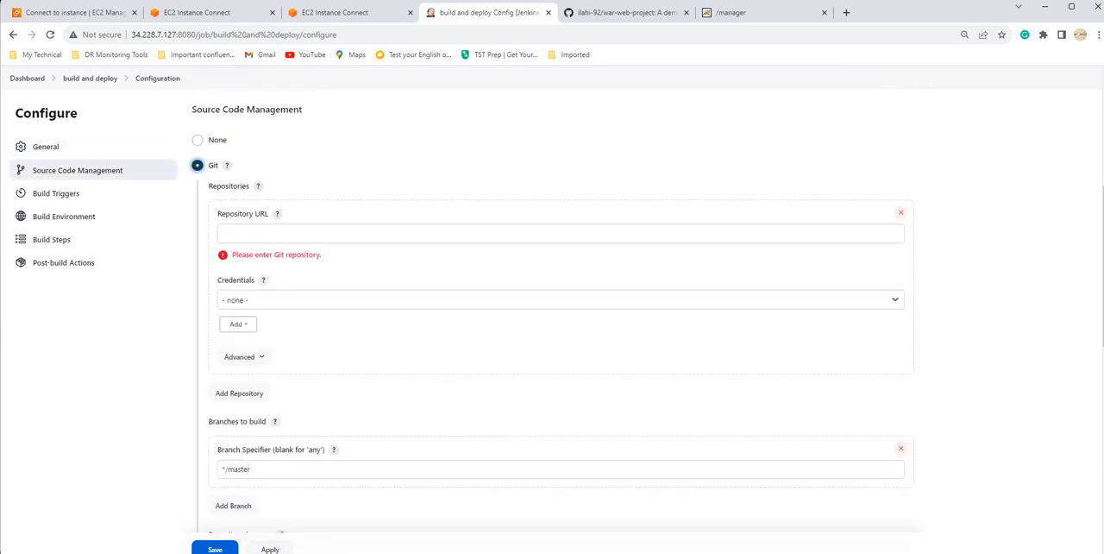
pyautogui.click(561, 233)
pyautogui.hotkey('ctrl', 'v')
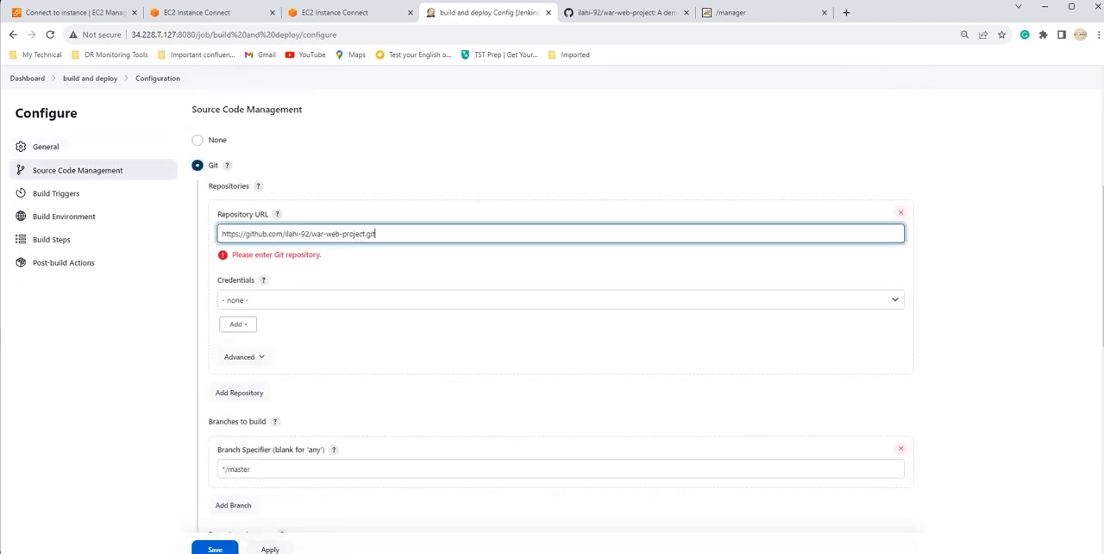
pyautogui.click(561, 345)
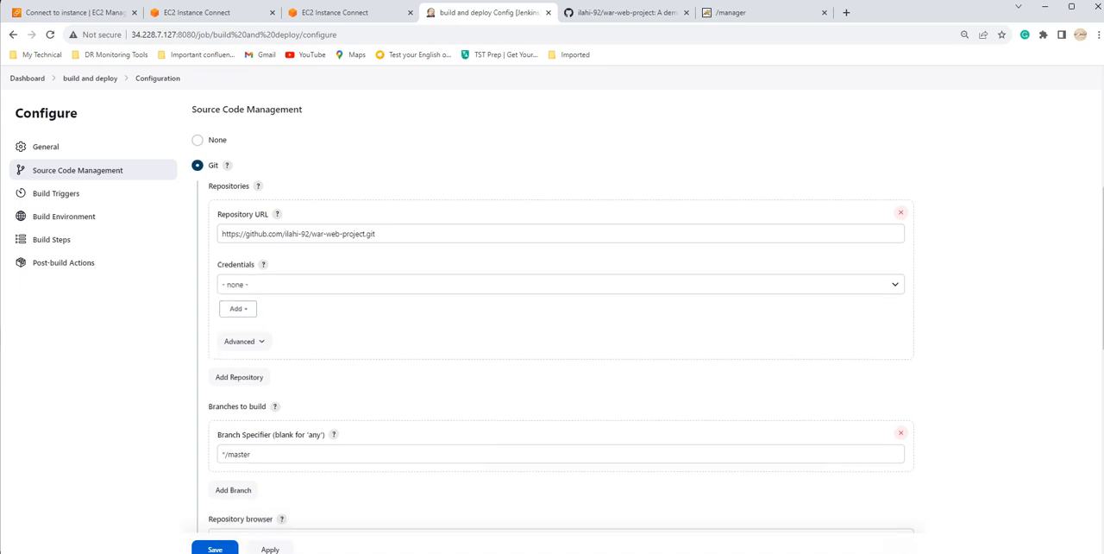
# Step: Enable the GitHub hook trigger for GITScm polling as the job's build trigger
pyautogui.scroll(-1, 561, 345)
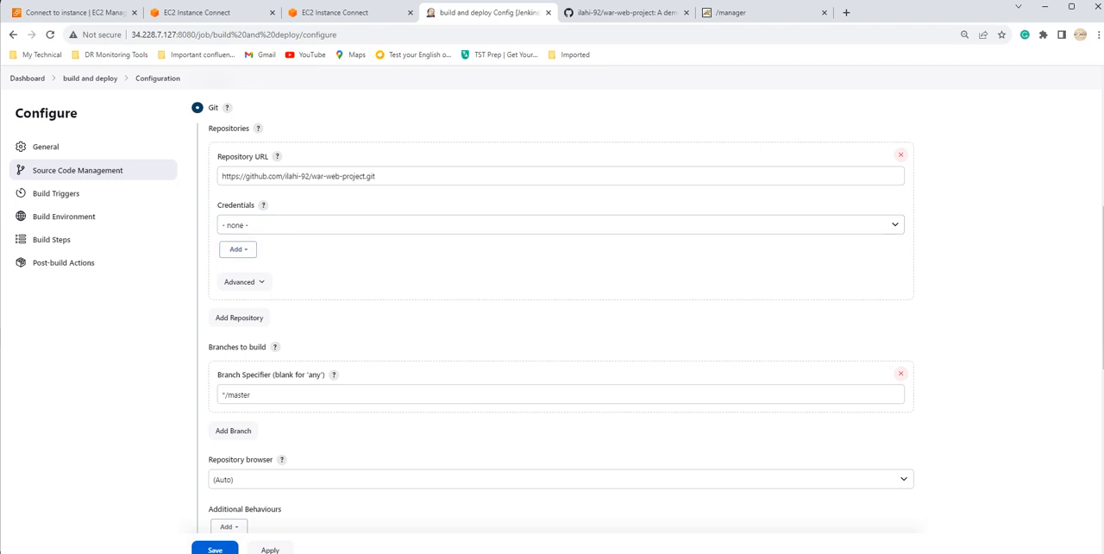
pyautogui.scroll(-2, 552, 311)
pyautogui.scroll(-1, 552, 311)
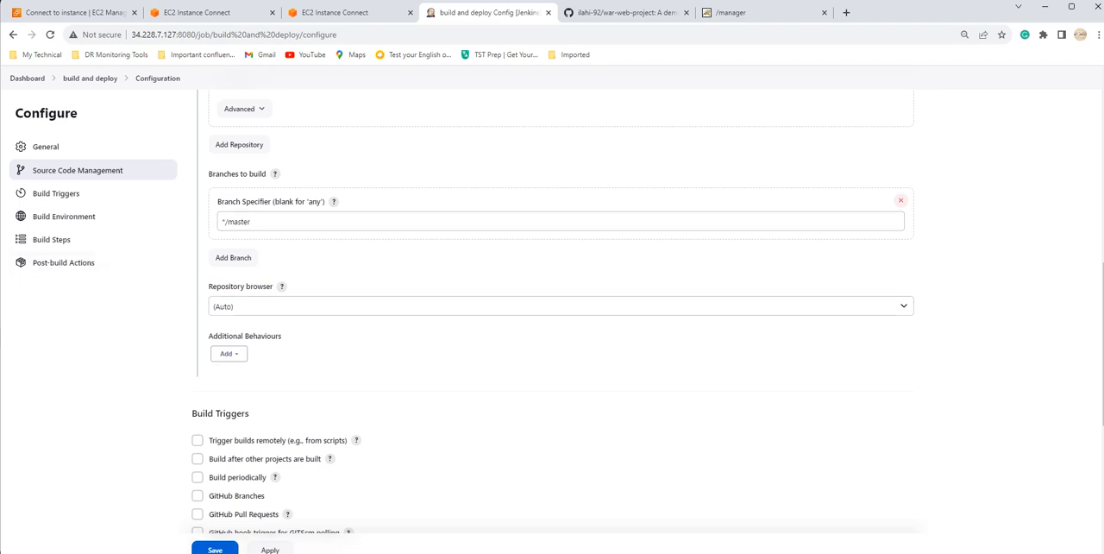
pyautogui.scroll(-2, 552, 310)
pyautogui.scroll(2, 552, 310)
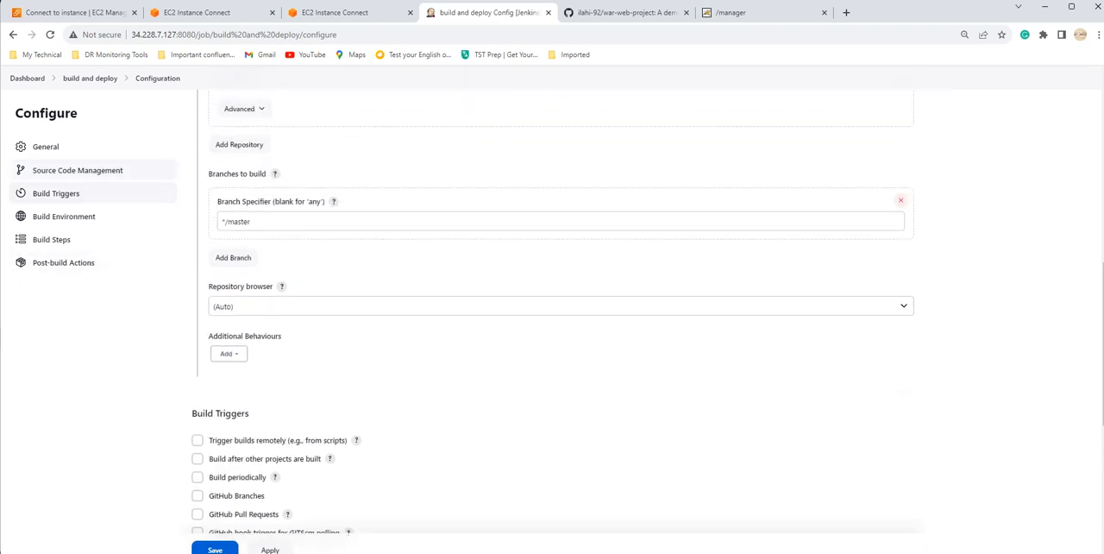
pyautogui.click(51, 239)
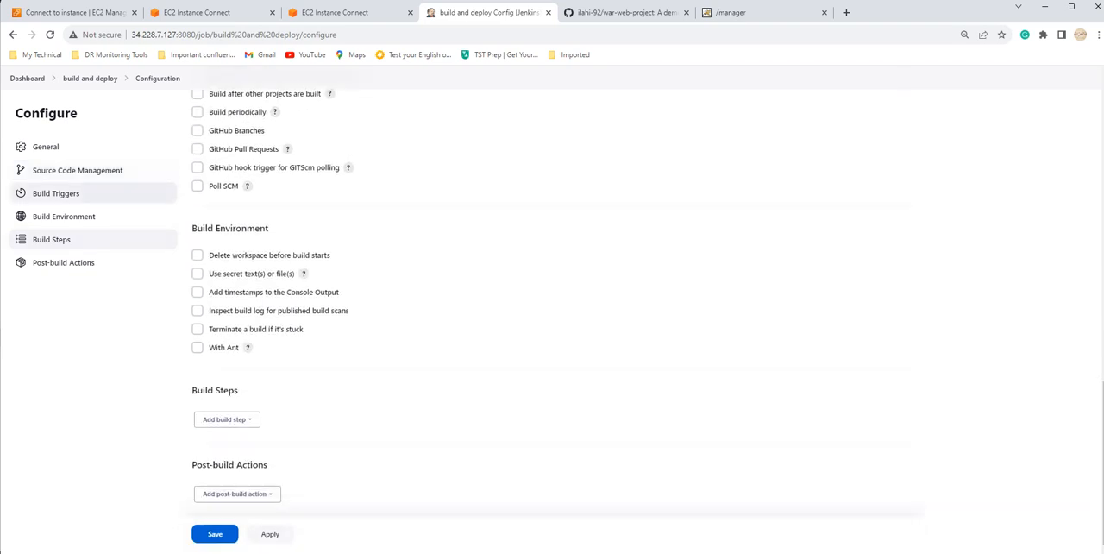
pyautogui.scroll(3, 552, 322)
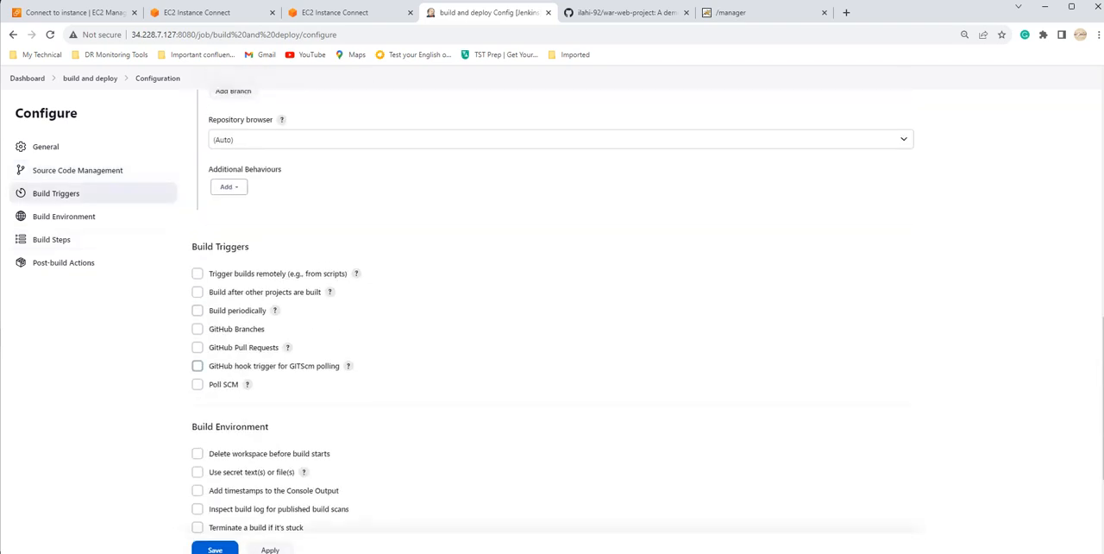
pyautogui.click(198, 365)
# Step: Add an Invoke top-level Maven targets build step that uses the mav9 Maven version
pyautogui.scroll(-2, 552, 310)
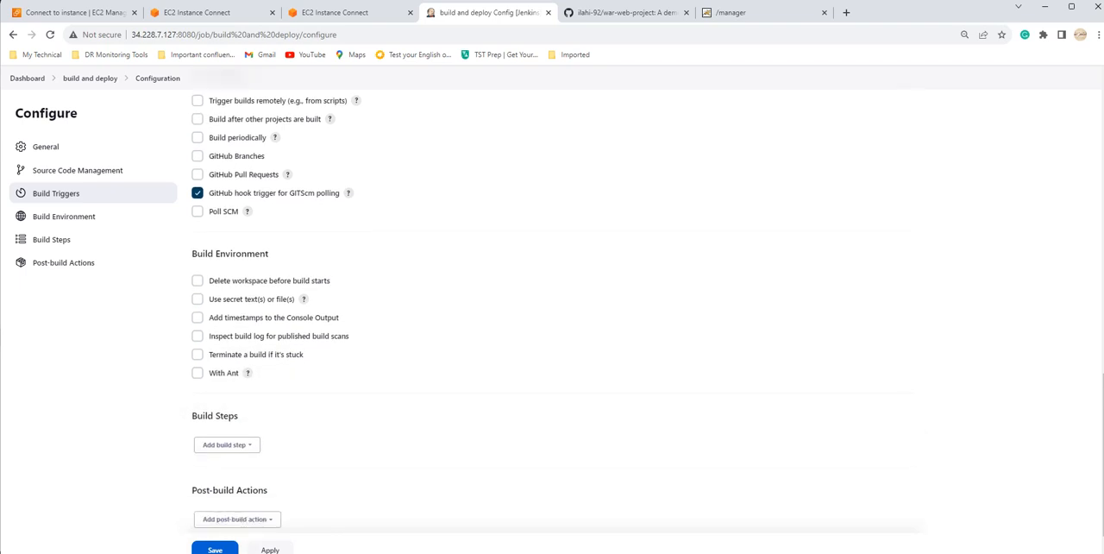
pyautogui.click(226, 444)
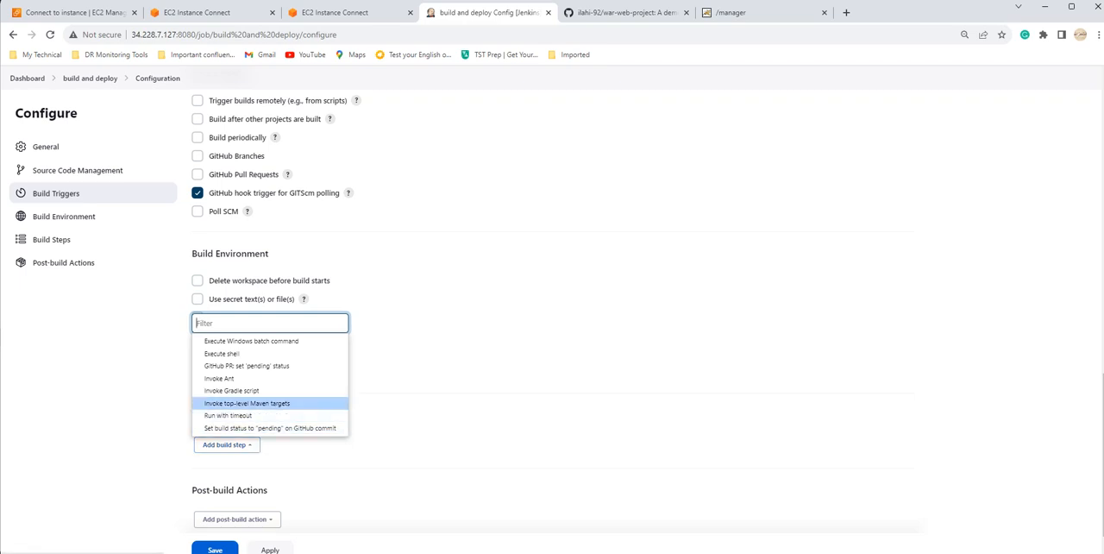
pyautogui.click(247, 403)
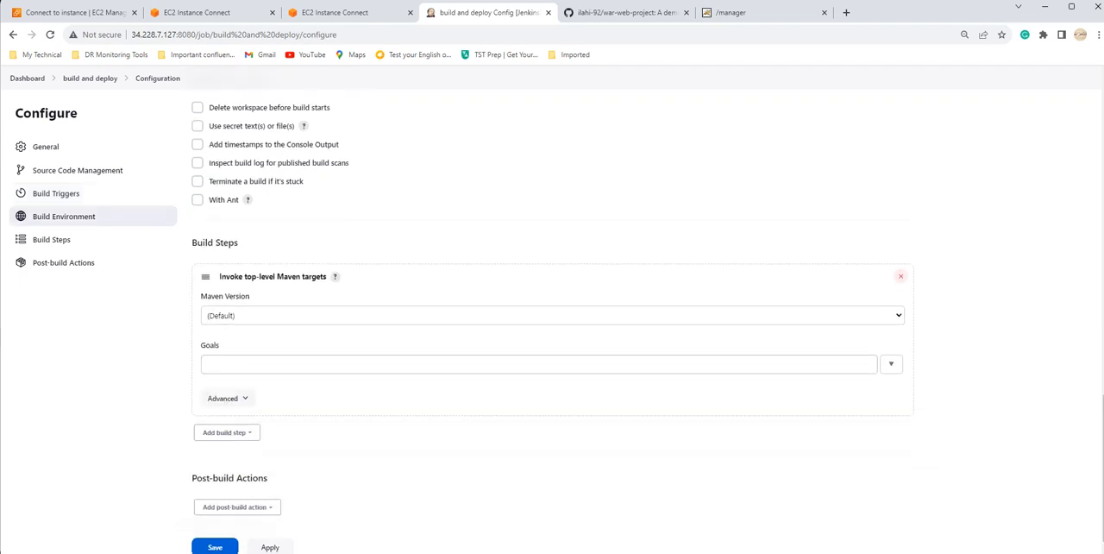
pyautogui.click(258, 315)
pyautogui.click(216, 344)
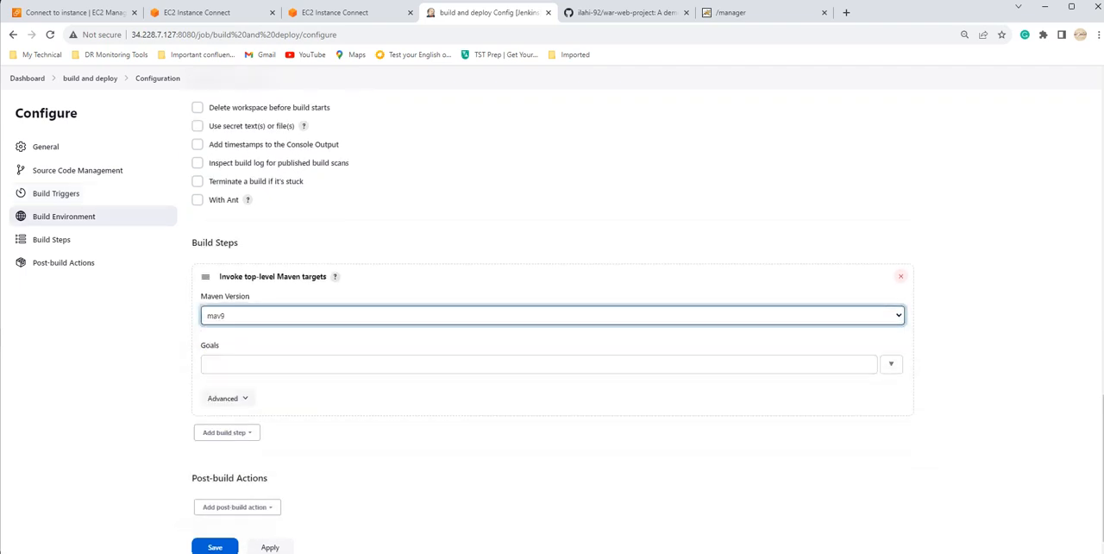
# Step: Enter "clean pacakge" as the goals of the Maven build step
pyautogui.click(205, 364)
pyautogui.write('clean p')
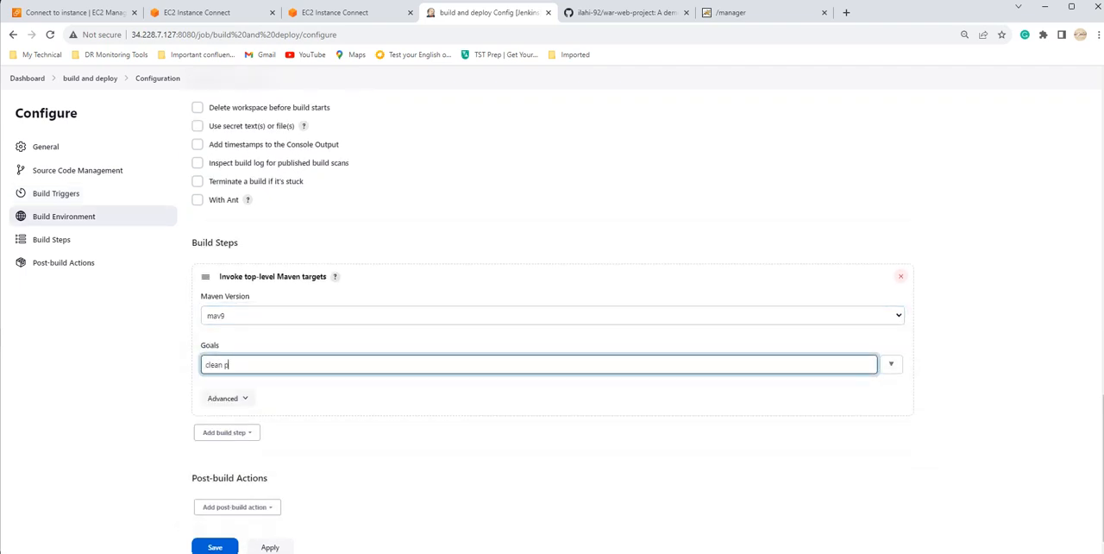
pyautogui.write('acakge')
pyautogui.press('BackSpace')
pyautogui.press('BackSpace')
pyautogui.press('BackSpace')
pyautogui.press('BackSpace')
pyautogui.write('kage')
# Step: Check the job's trigger settings, save the configuration and start a build
pyautogui.click(483, 457)
pyautogui.scroll(4, 483, 457)
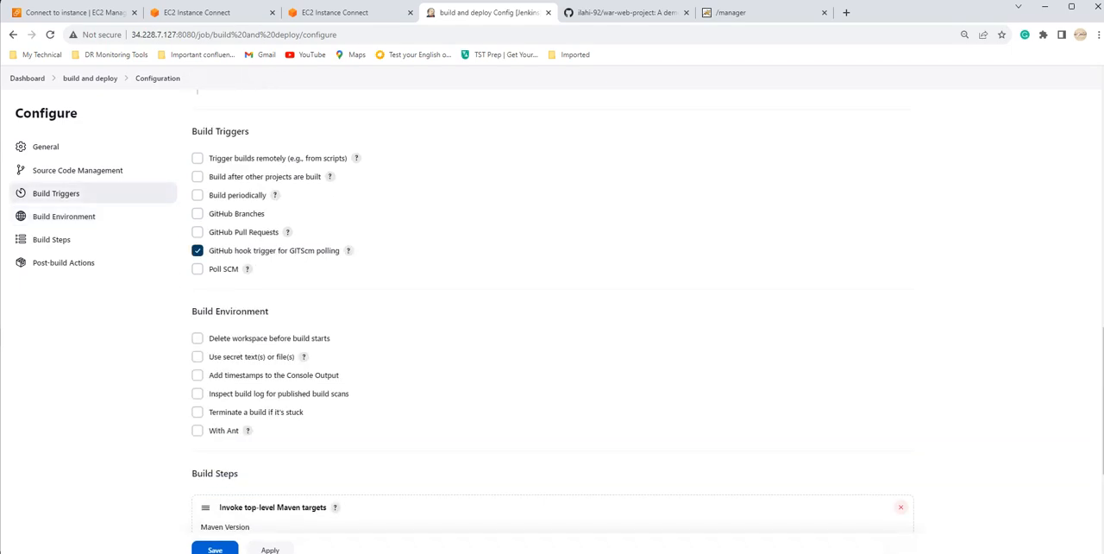
pyautogui.scroll(5, 552, 310)
pyautogui.scroll(-6, 552, 310)
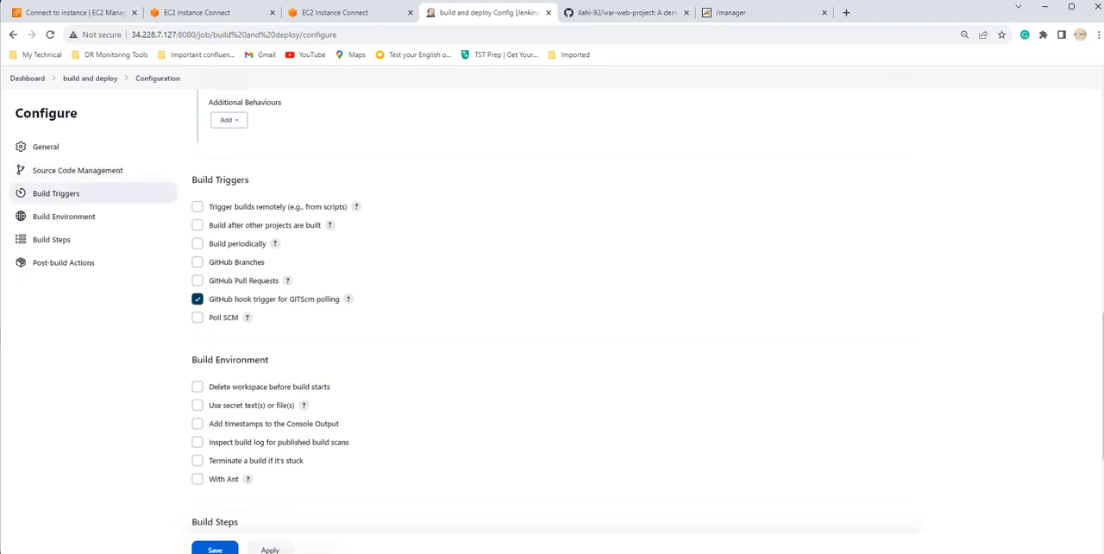
pyautogui.scroll(-4, 552, 311)
pyautogui.click(215, 501)
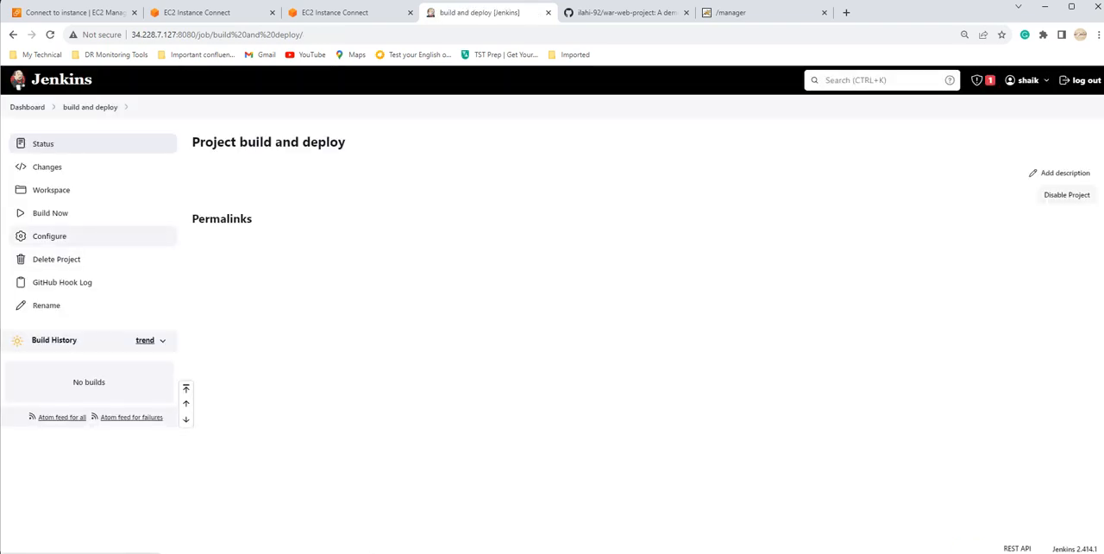
pyautogui.click(50, 212)
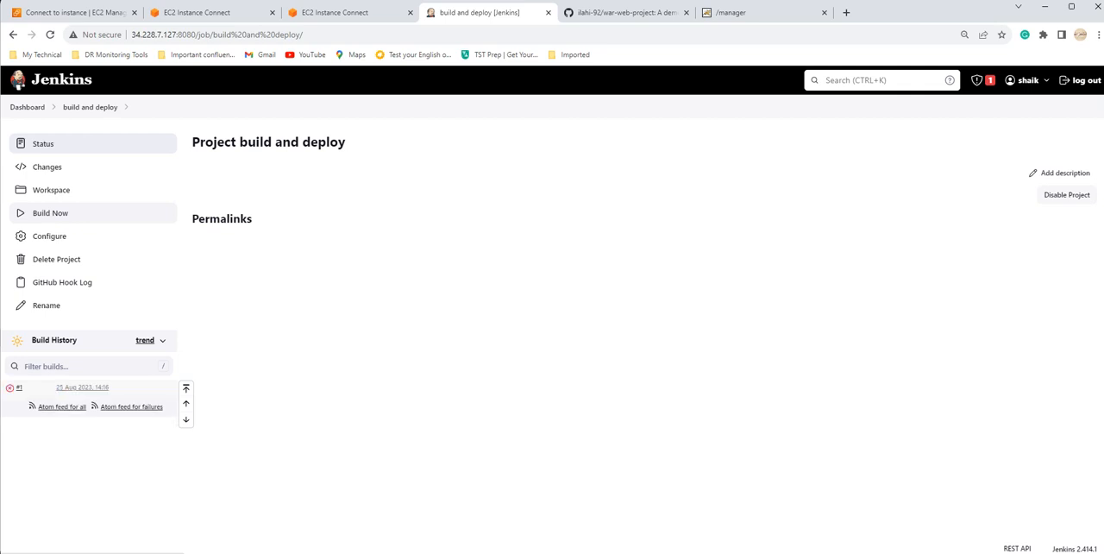
# Step: Open the console output of build #1 and examine its errors and the goals in the executed Maven command
pyautogui.click(10, 387)
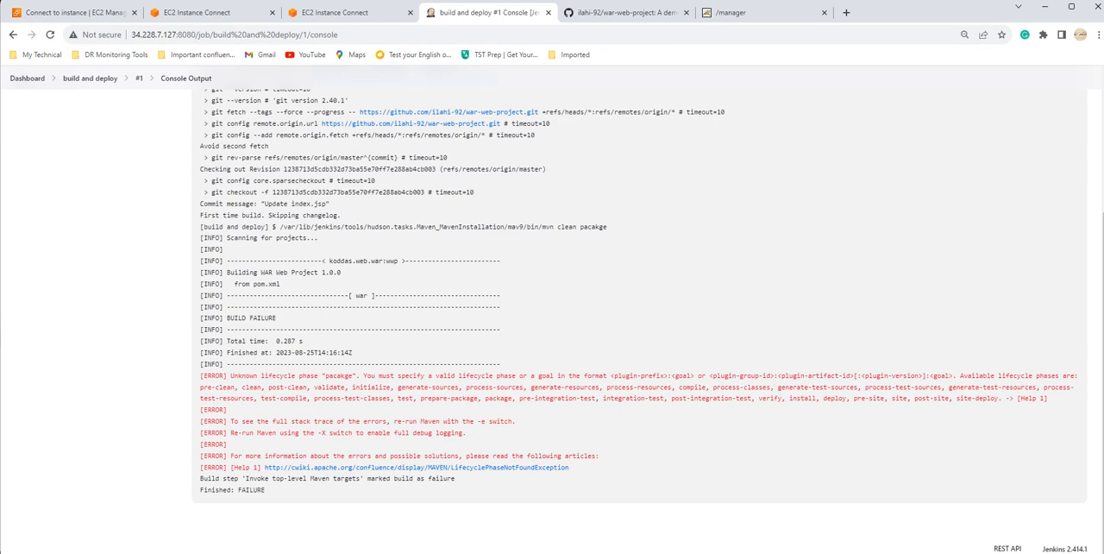
pyautogui.moveTo(229, 317); pyautogui.dragTo(276, 317)
pyautogui.scroll(2, 552, 319)
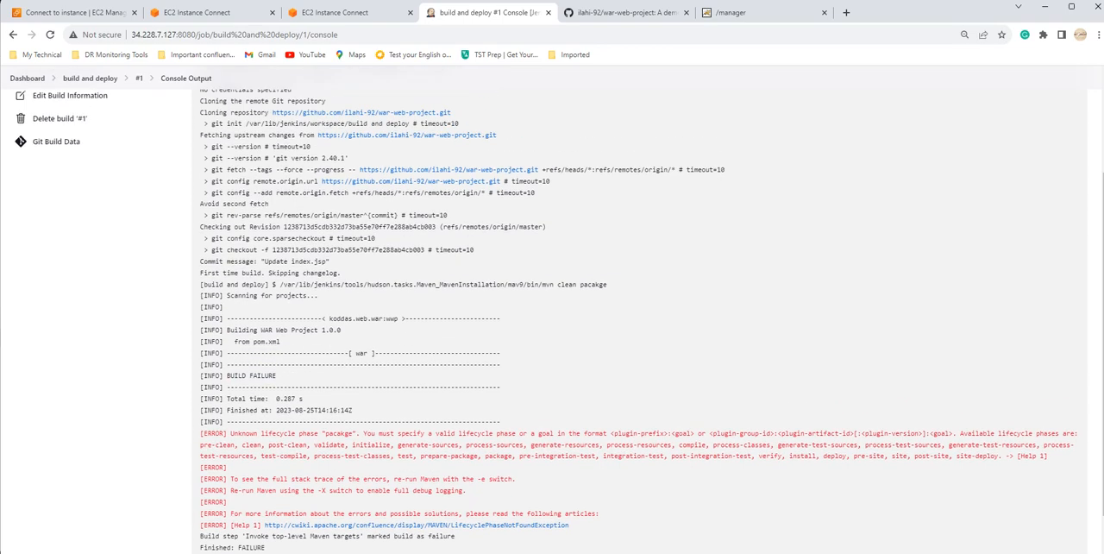
pyautogui.scroll(2, 552, 319)
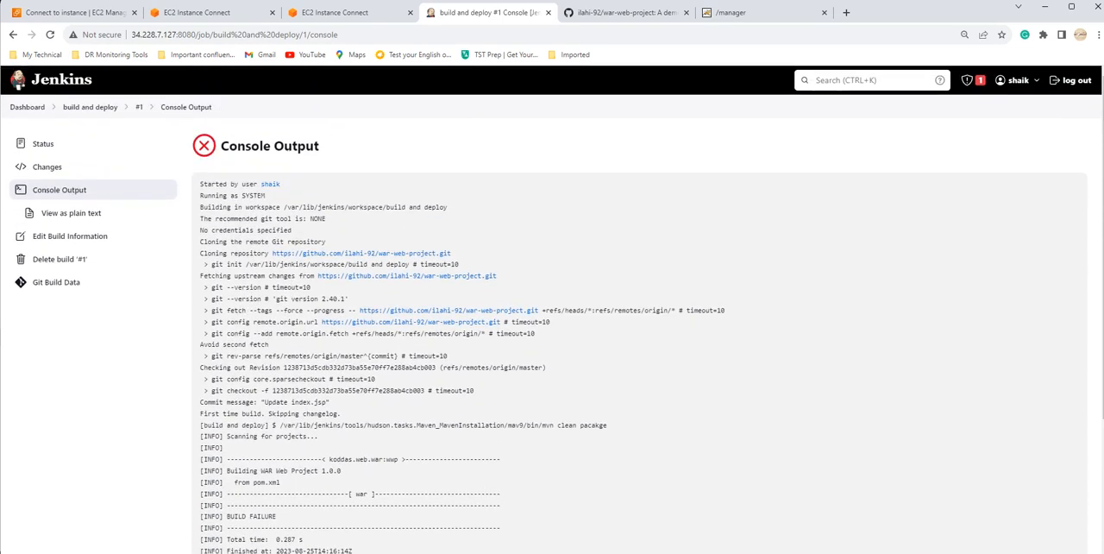
pyautogui.scroll(-2, 552, 319)
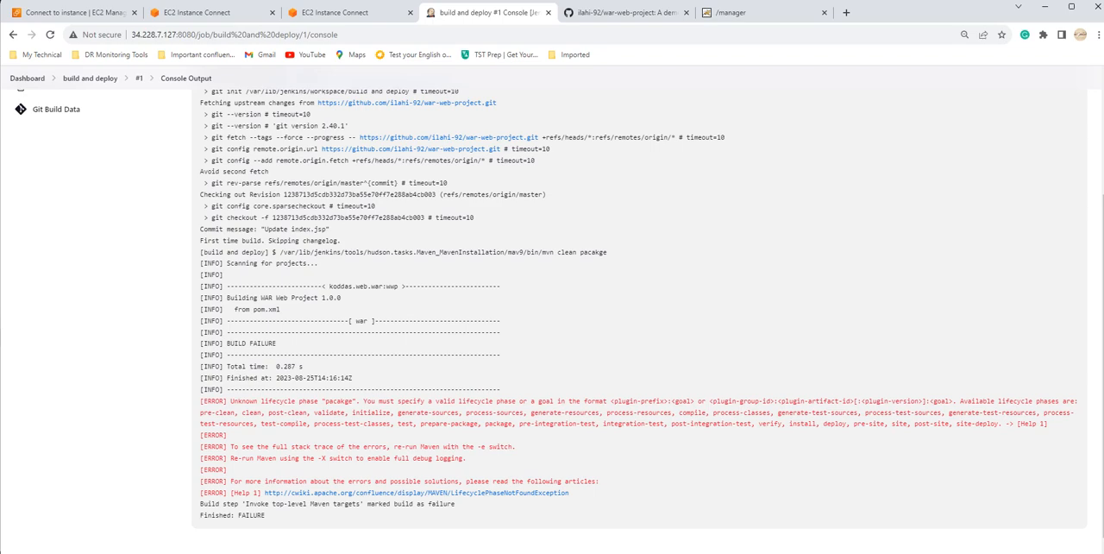
pyautogui.moveTo(584, 251); pyautogui.dragTo(607, 252)
pyautogui.click(603, 251)
pyautogui.click(607, 252)
pyautogui.doubleClick(593, 253)
pyautogui.scroll(2, 638, 319)
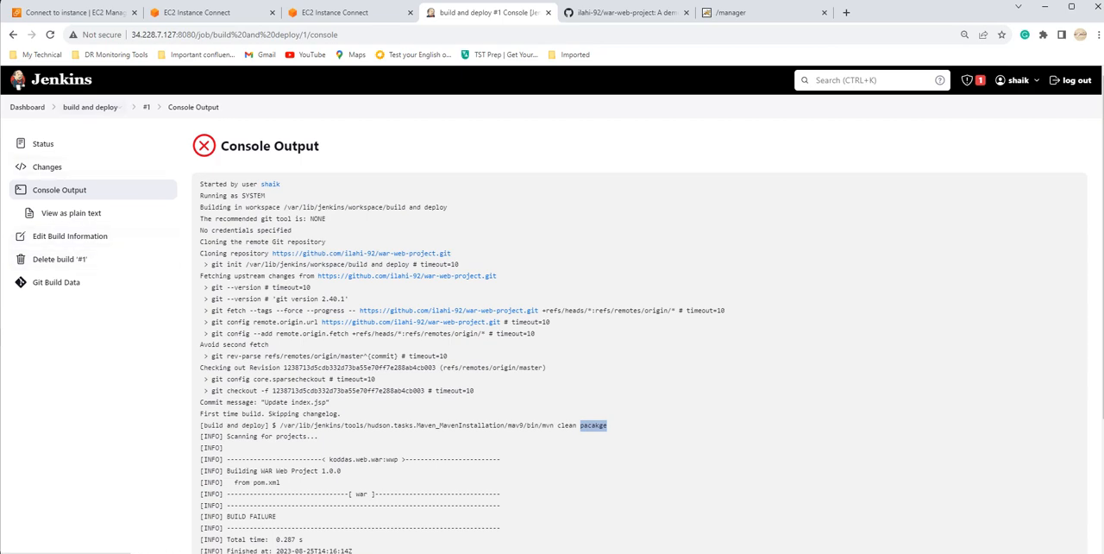
# Step: Reopen the configuration of the "build and deploy" job and set the Maven build step's goals to "clean package"
pyautogui.click(90, 107)
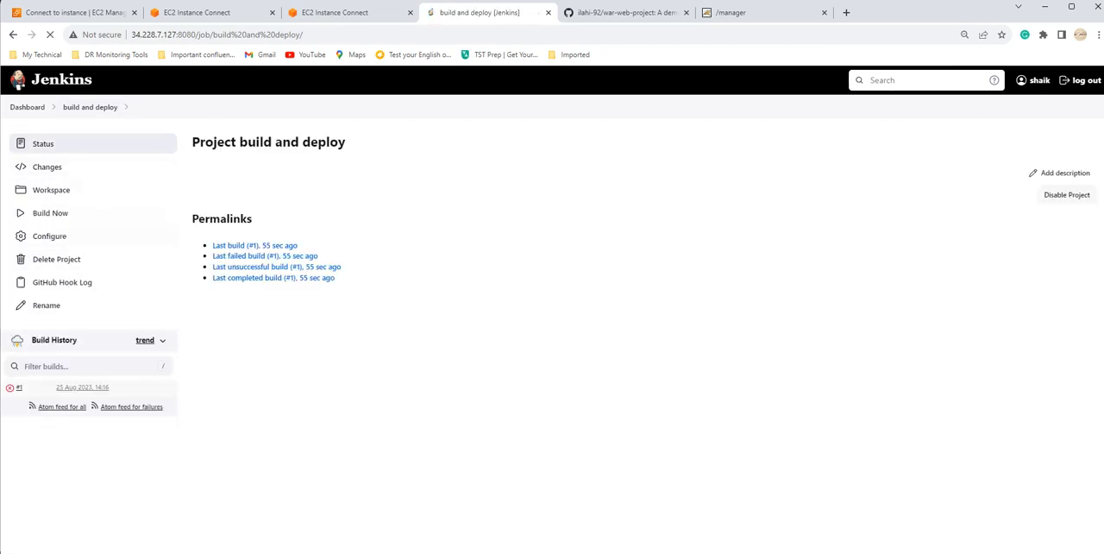
pyautogui.click(49, 236)
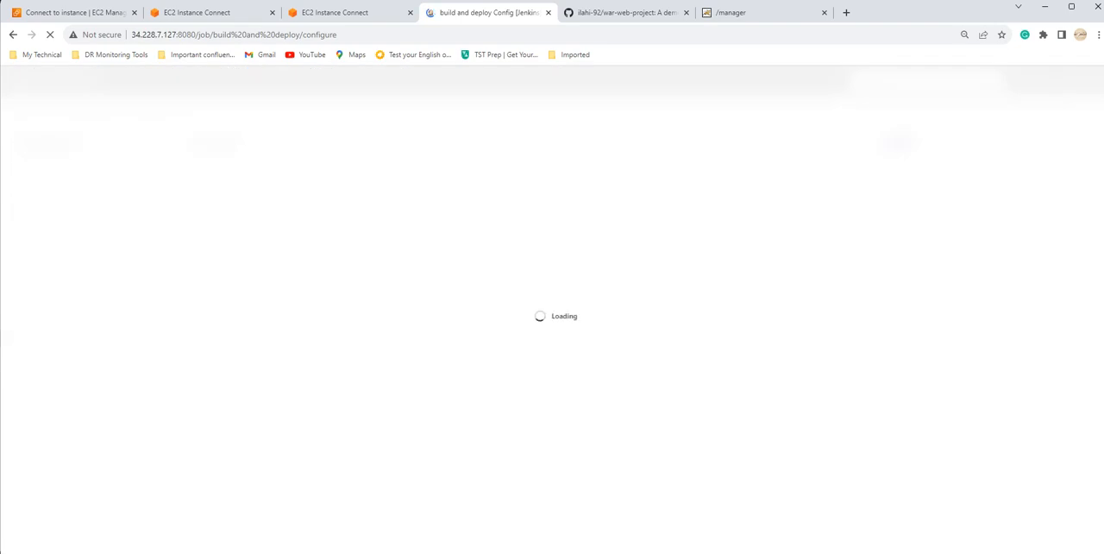
pyautogui.scroll(-13, 552, 311)
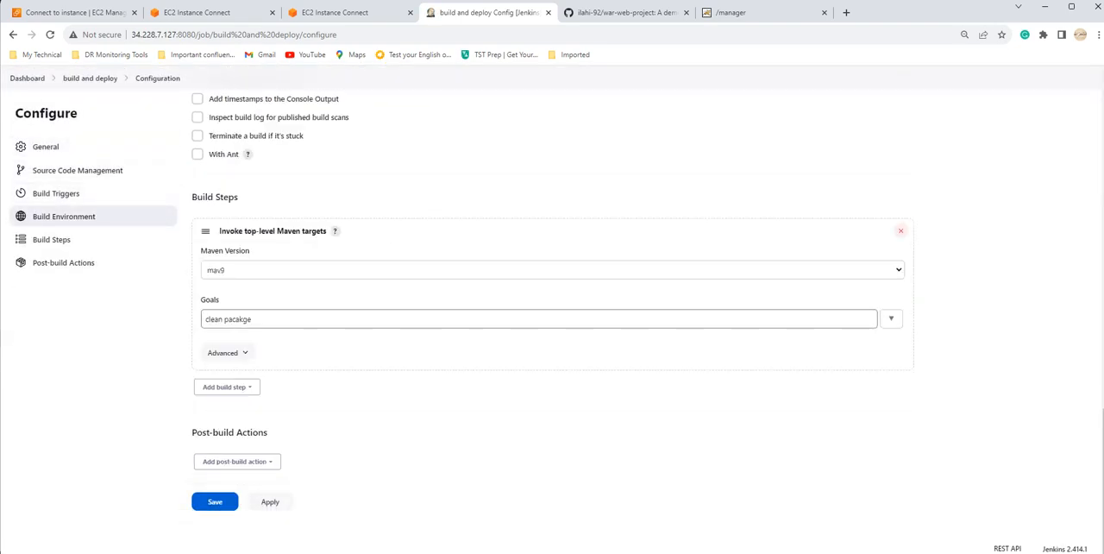
pyautogui.doubleClick(231, 319)
pyautogui.write('p')
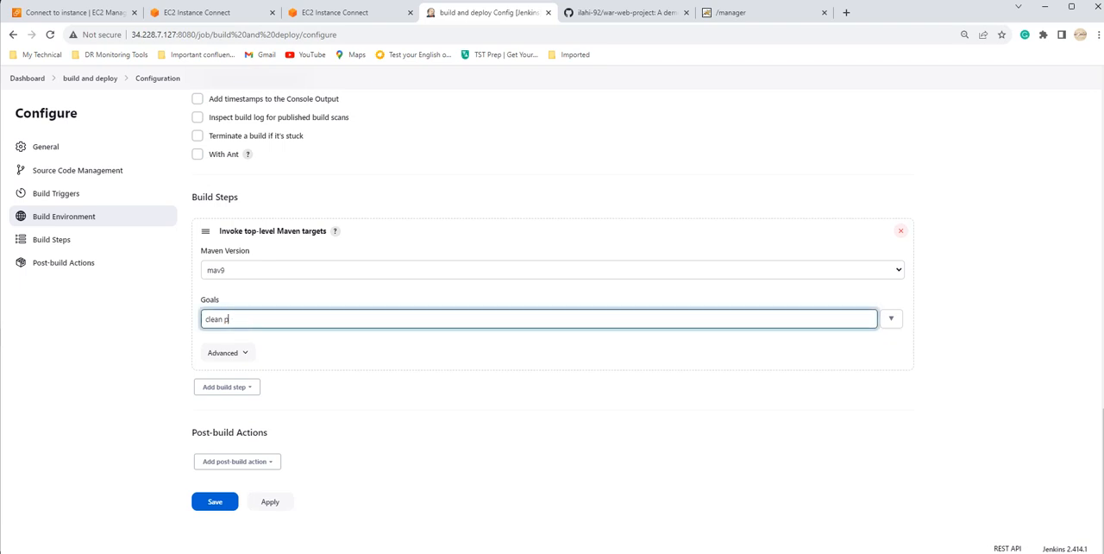
pyautogui.write('ackage')
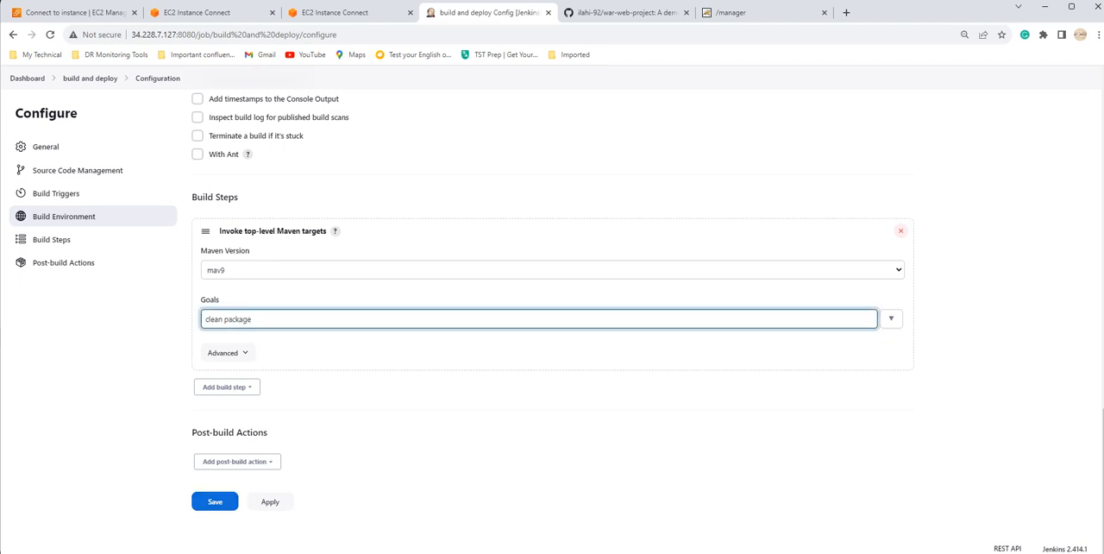
# Step: Save the job configuration and start another build of "build and deploy"
pyautogui.click(215, 501)
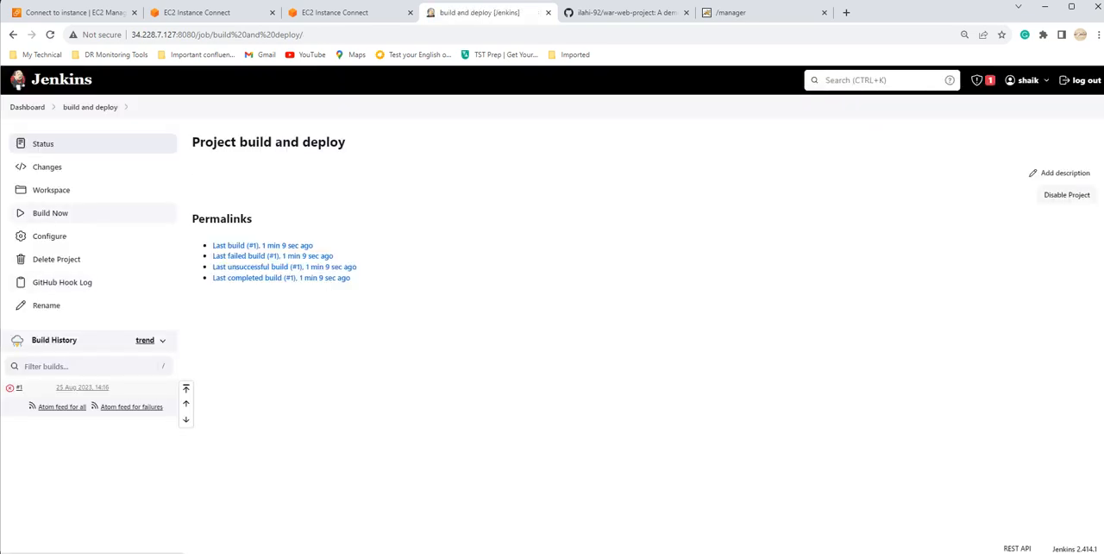
pyautogui.click(50, 212)
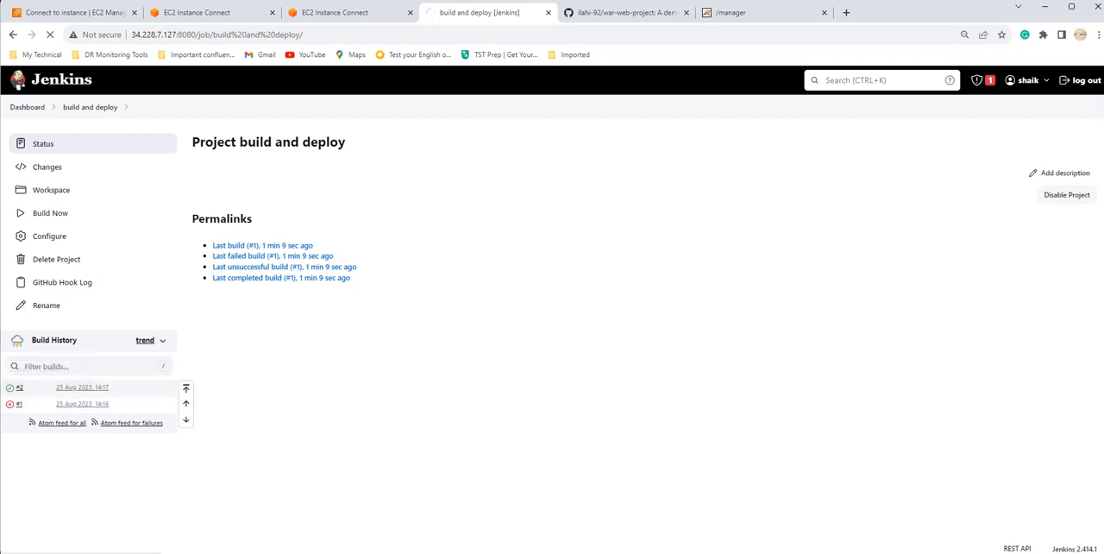
# Step: Open the console output of build #2 and review its log
pyautogui.click(9, 387)
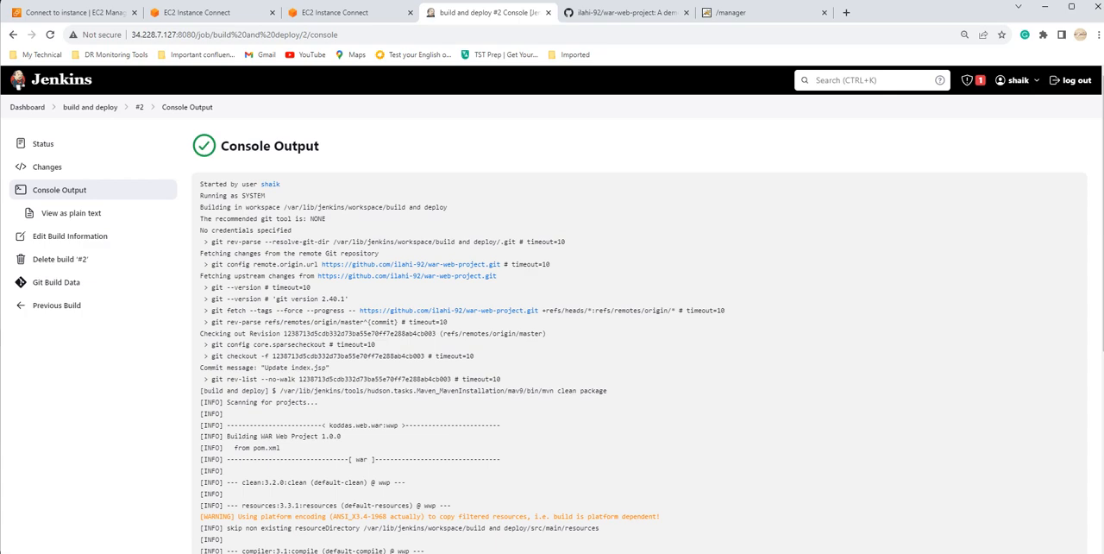
pyautogui.scroll(-5, 638, 319)
pyautogui.scroll(5, 638, 319)
# Step: Open the workspace of the "build and deploy" job and inspect the contents of its target folder
pyautogui.click(90, 107)
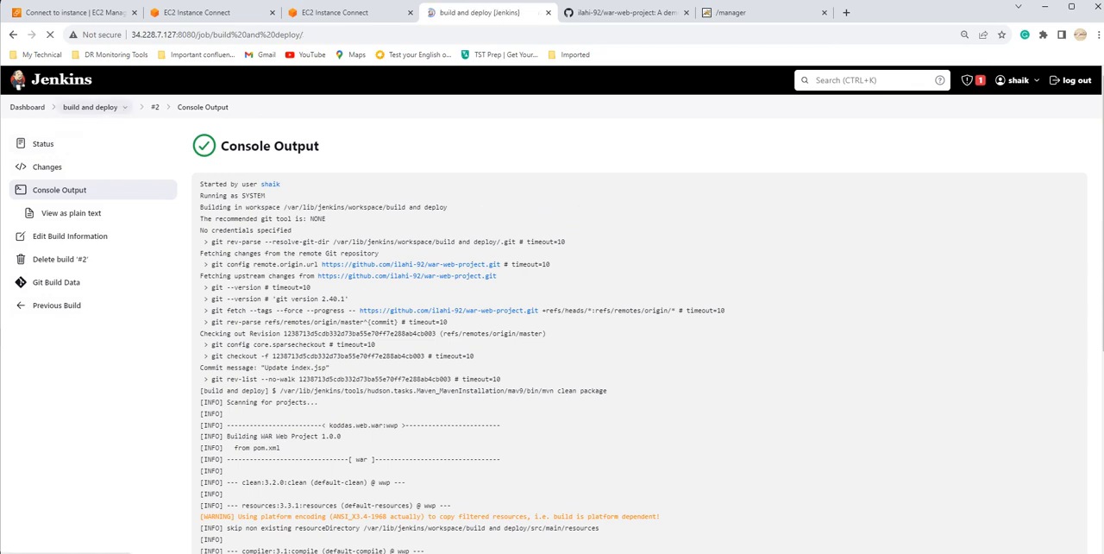
pyautogui.click(51, 190)
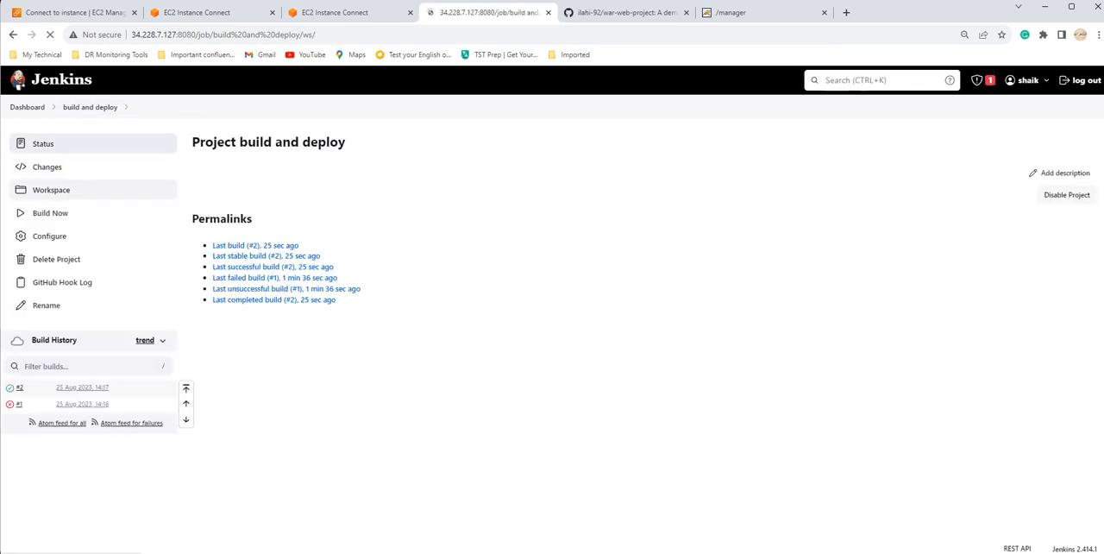
pyautogui.click(213, 214)
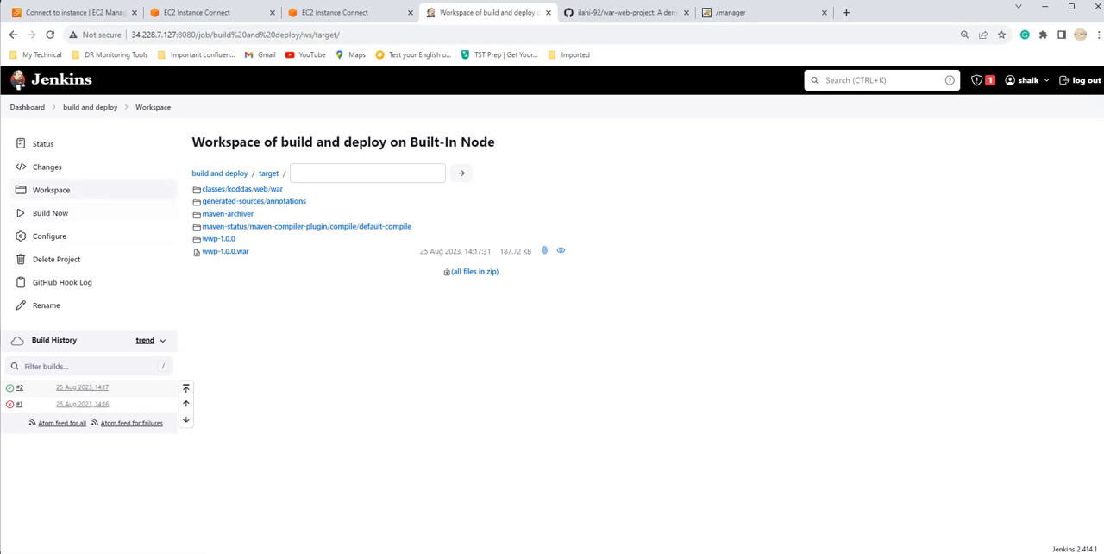
# Step: Reopen the configuration of the "build and deploy" job and add a "Deploy war/ear to a container" post-build action
pyautogui.click(90, 106)
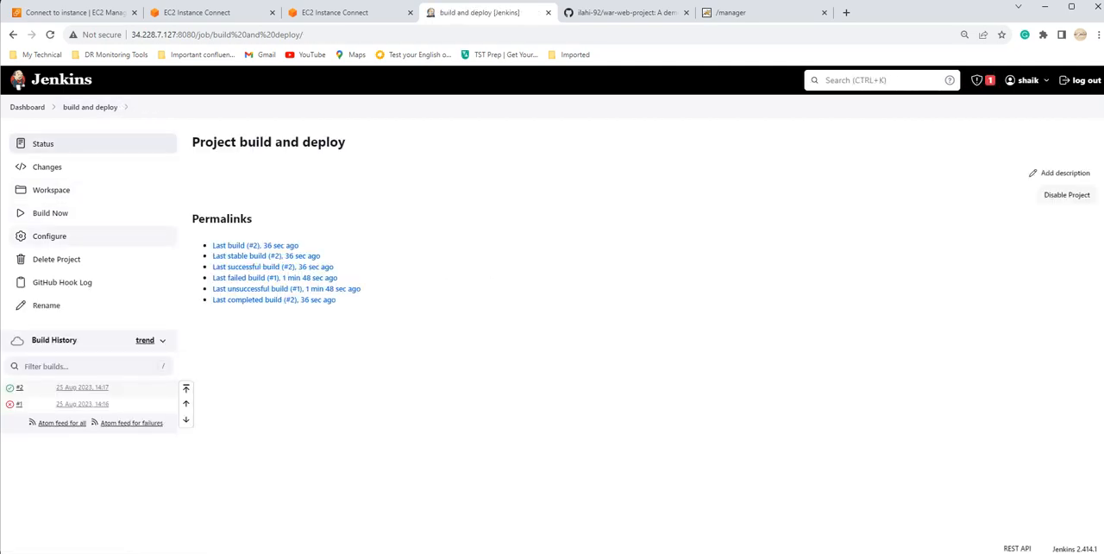
pyautogui.click(52, 236)
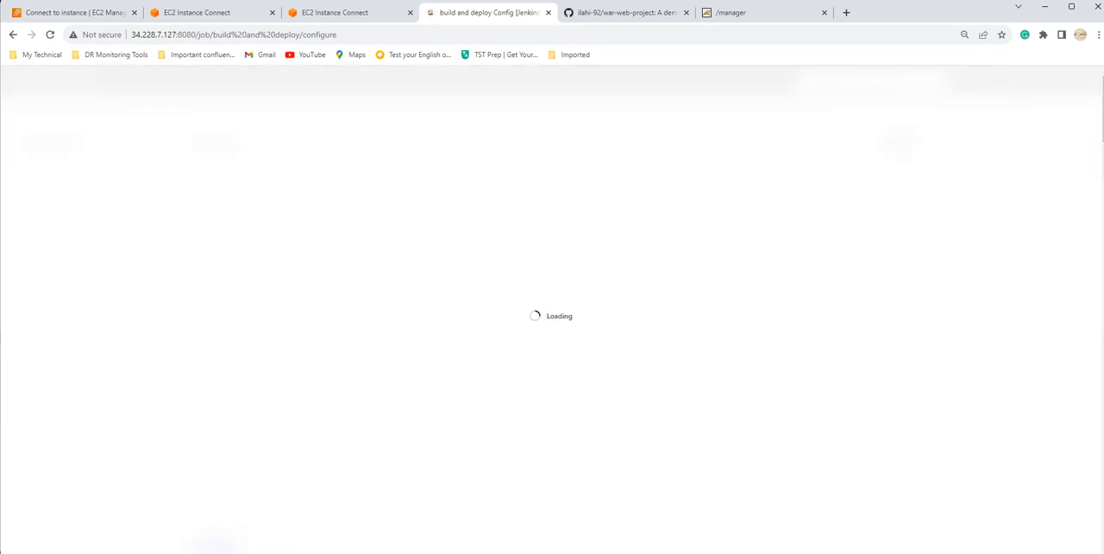
pyautogui.scroll(-15, 552, 345)
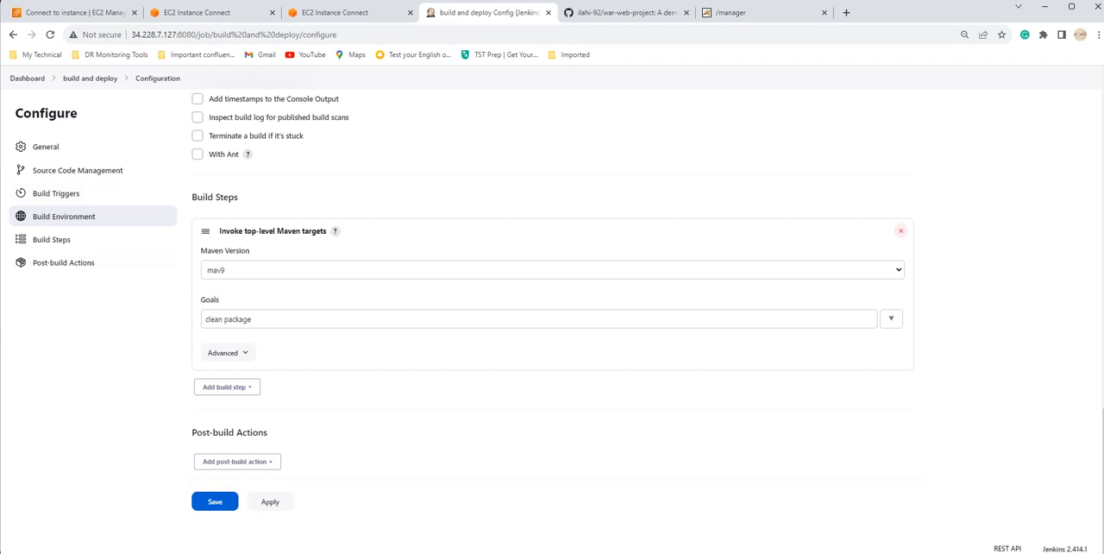
pyautogui.click(237, 461)
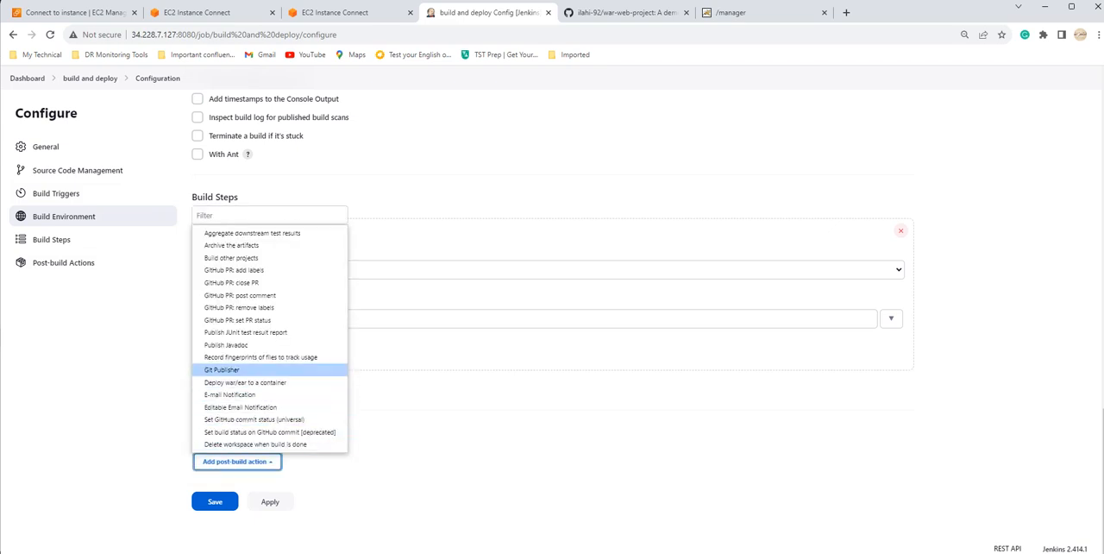
pyautogui.click(244, 382)
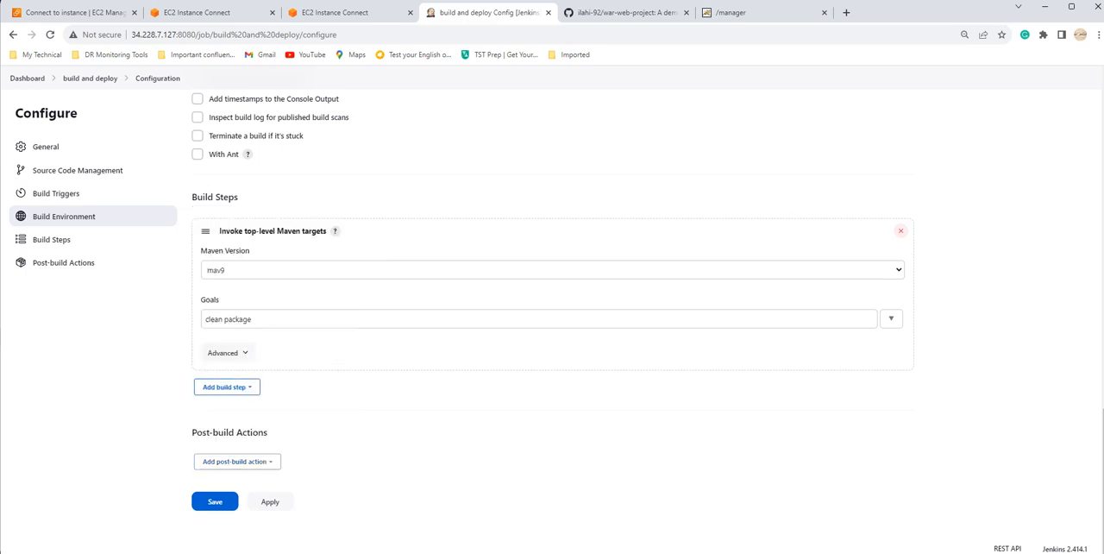
pyautogui.scroll(-3, 552, 310)
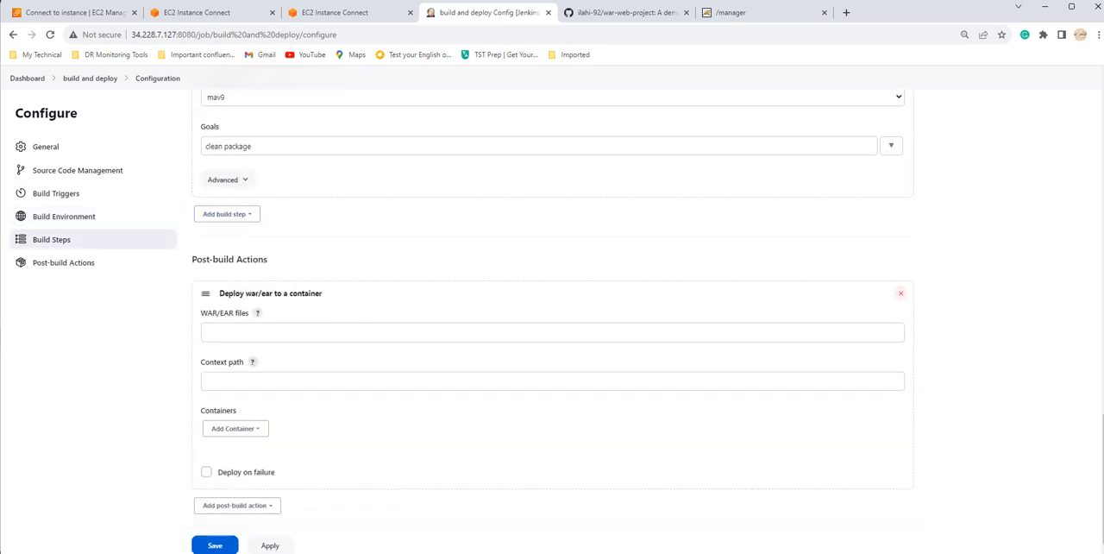
# Step: Set the WAR/EAR files of the deploy action to **/*.war, copying the pattern from the field's help text
pyautogui.click(257, 313)
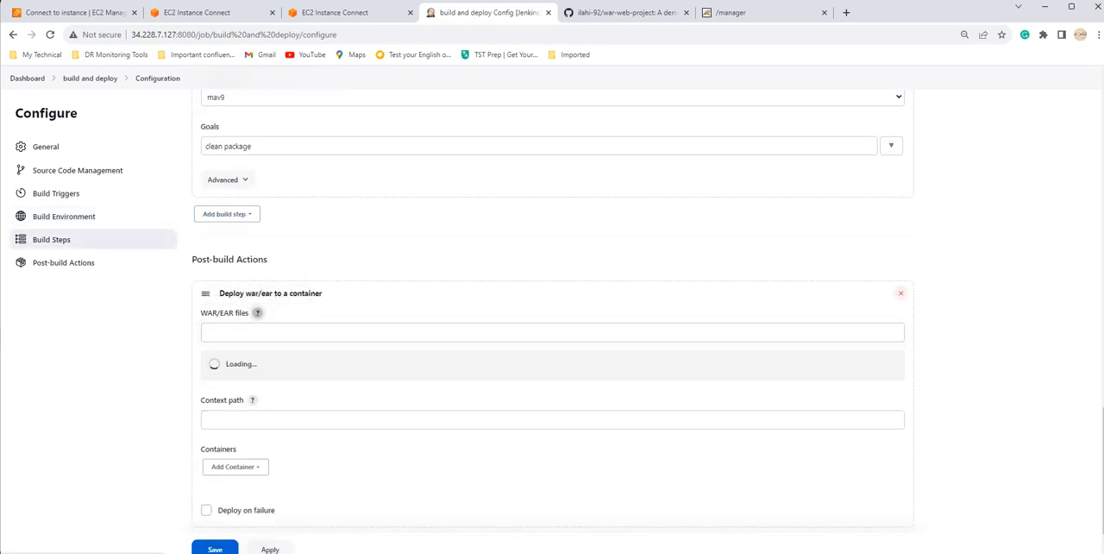
pyautogui.moveTo(522, 363); pyautogui.dragTo(550, 363)
pyautogui.hotkey('ctrl', 'c')
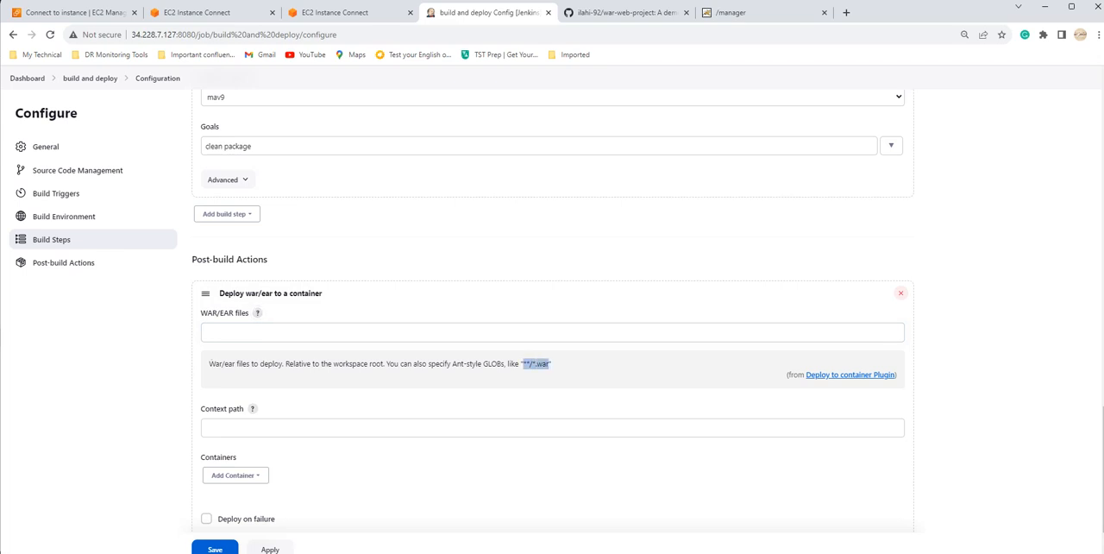
pyautogui.click(528, 333)
pyautogui.hotkey('ctrl', 'v')
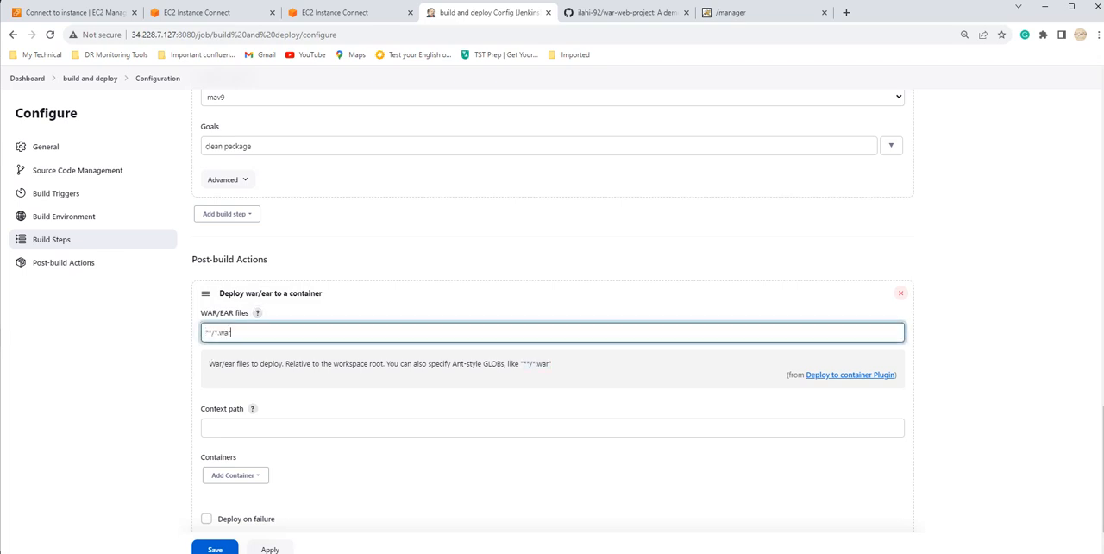
pyautogui.scroll(-2, 552, 345)
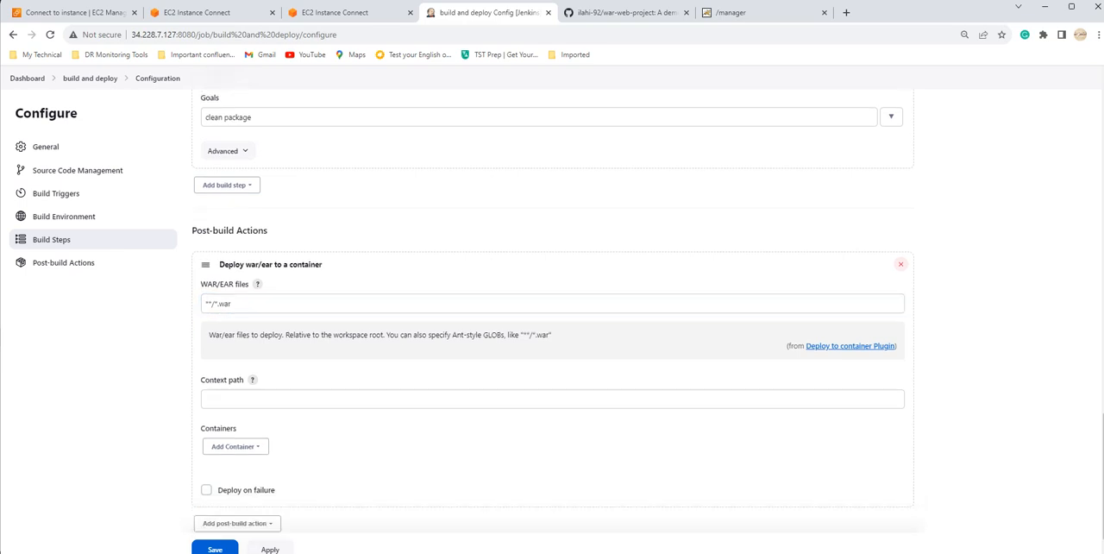
pyautogui.click(235, 242)
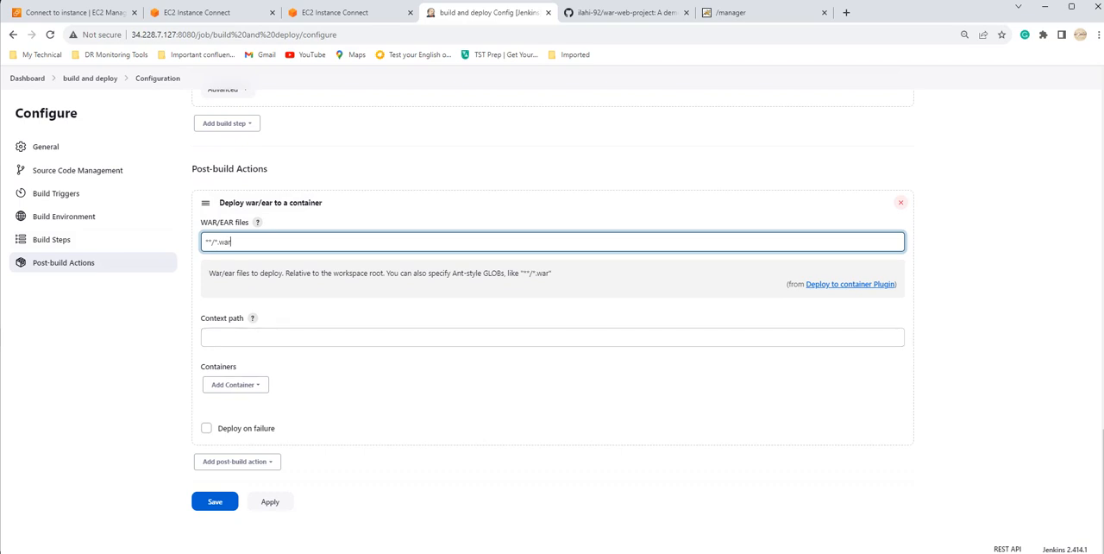
# Step: Add a Tomcat 8.x Remote container to the deploy action
pyautogui.click(235, 384)
pyautogui.scroll(-1, 247, 483)
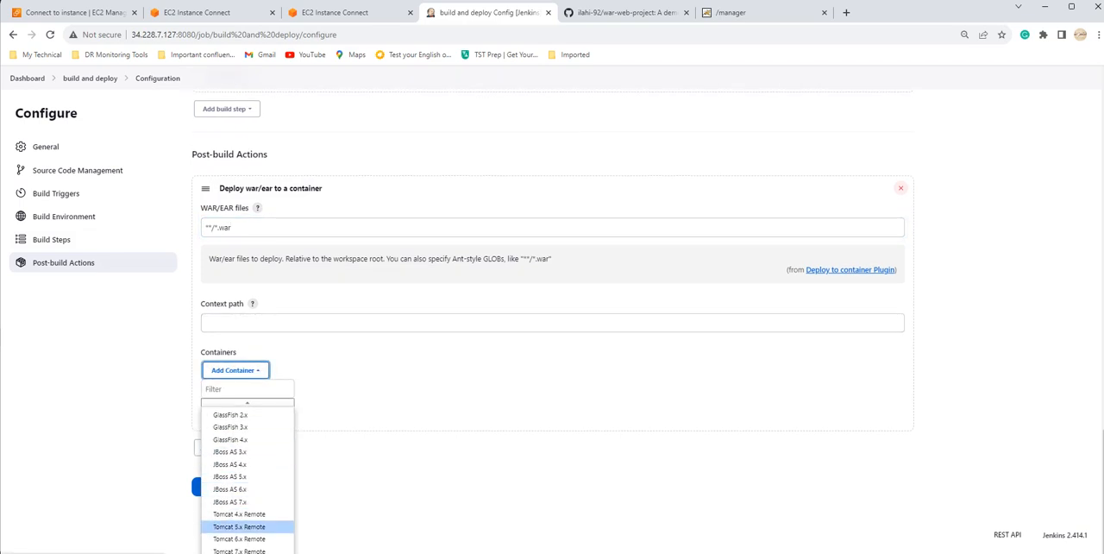
pyautogui.click(1098, 34)
pyautogui.click(1017, 171)
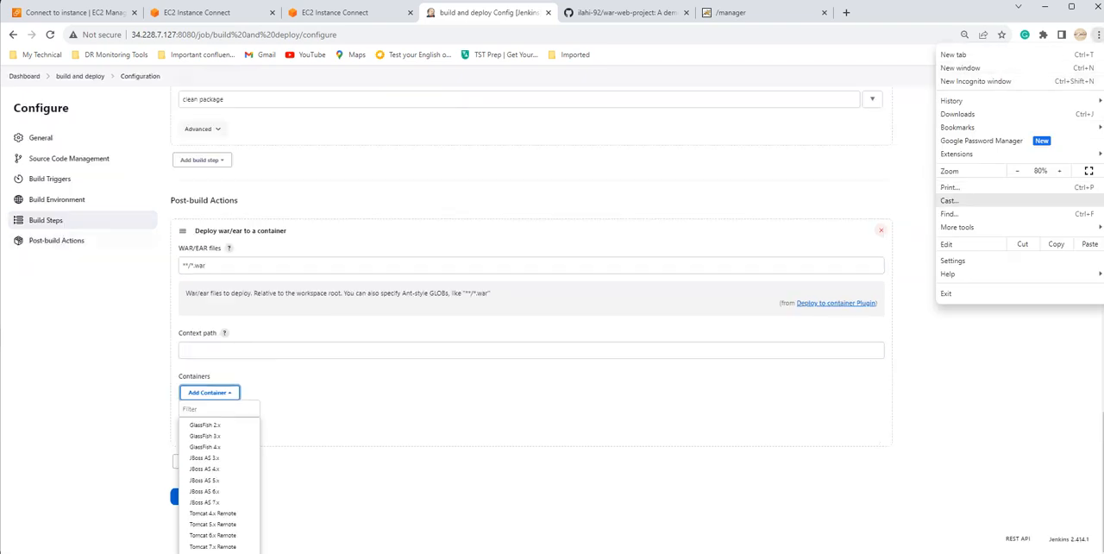
pyautogui.click(216, 492)
pyautogui.scroll(-1, 215, 492)
pyautogui.click(213, 547)
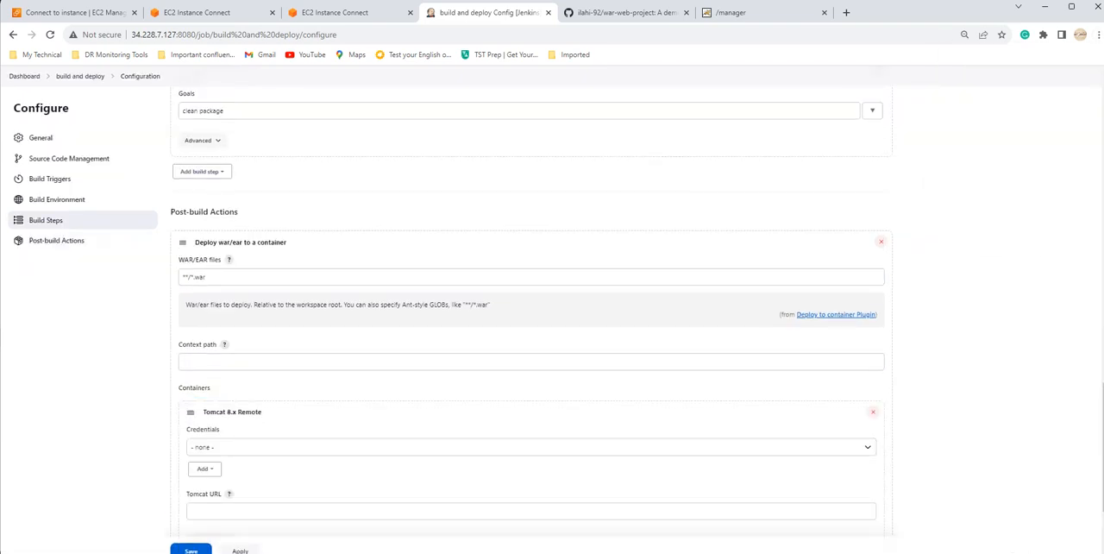
pyautogui.click(1097, 35)
pyautogui.click(1059, 171)
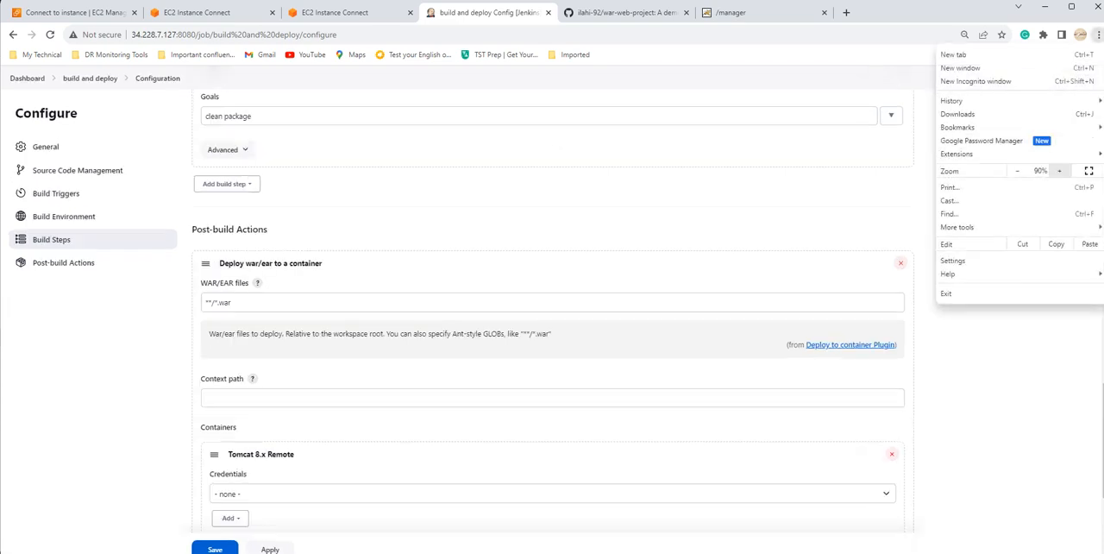
pyautogui.scroll(-3, 552, 311)
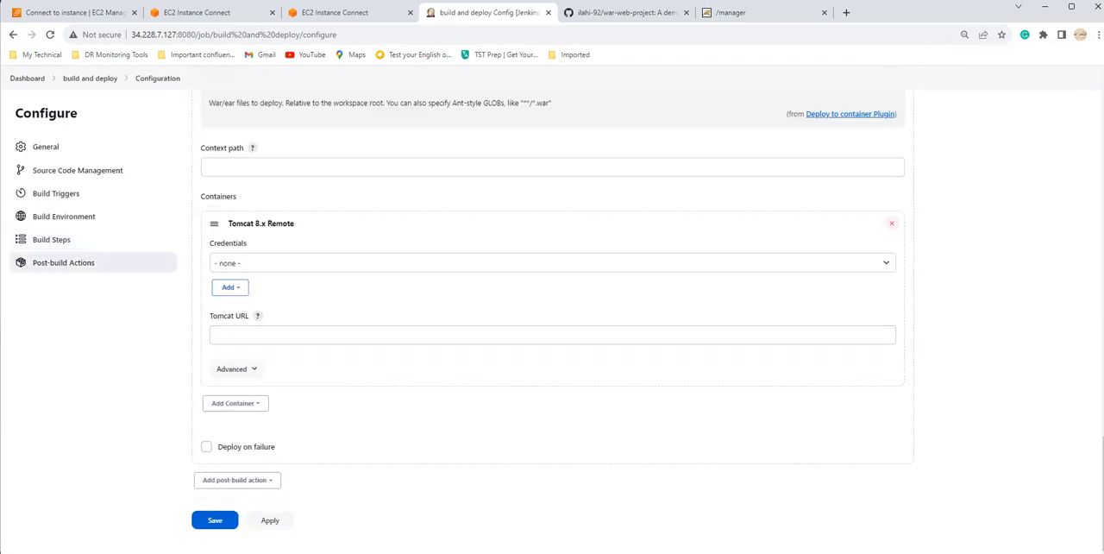
pyautogui.click(229, 287)
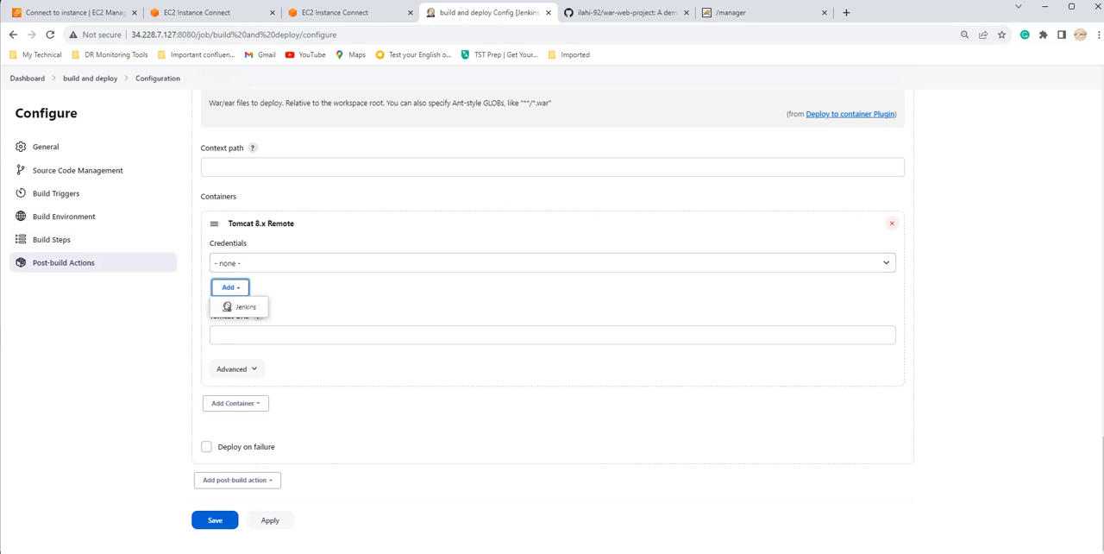
pyautogui.click(345, 262)
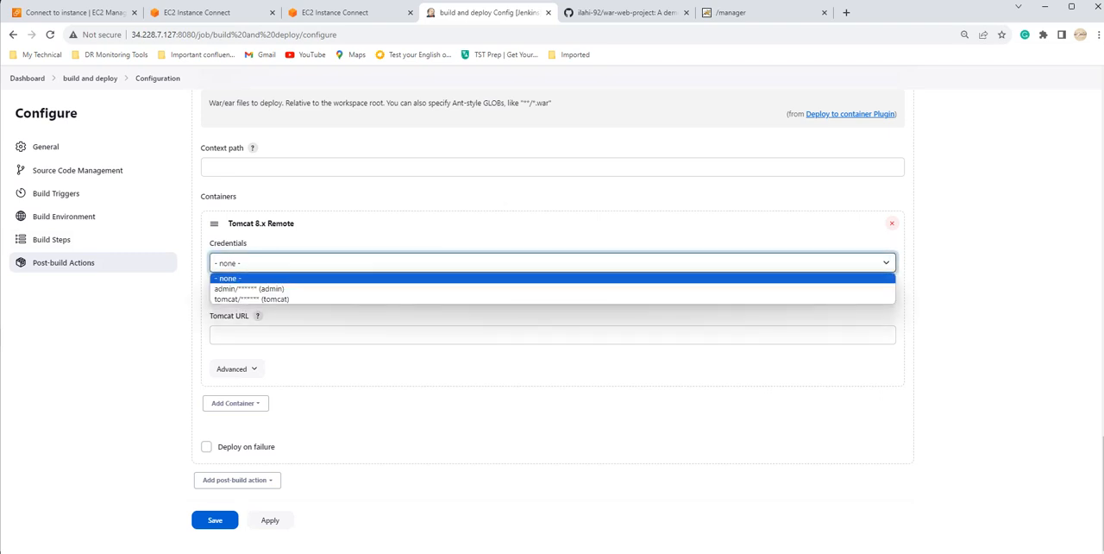
pyautogui.click(250, 263)
pyautogui.click(229, 287)
pyautogui.click(243, 307)
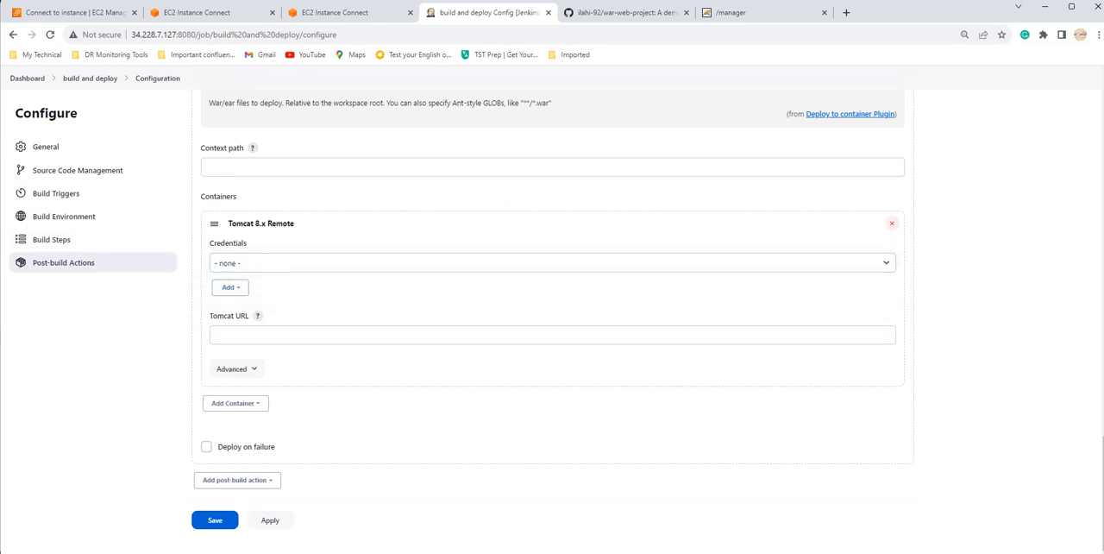
pyautogui.click(245, 310)
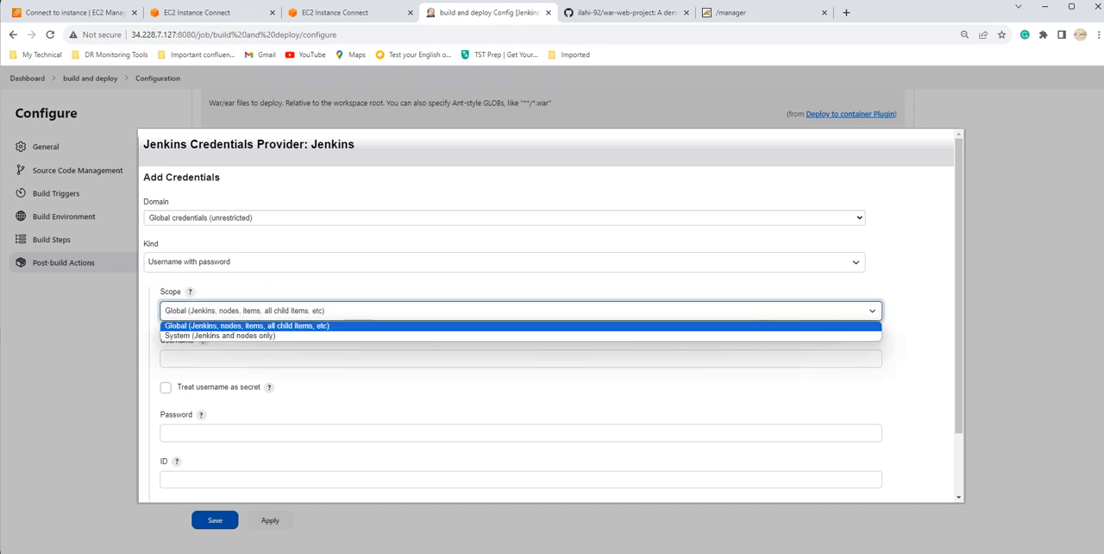
pyautogui.click(247, 325)
pyautogui.click(241, 358)
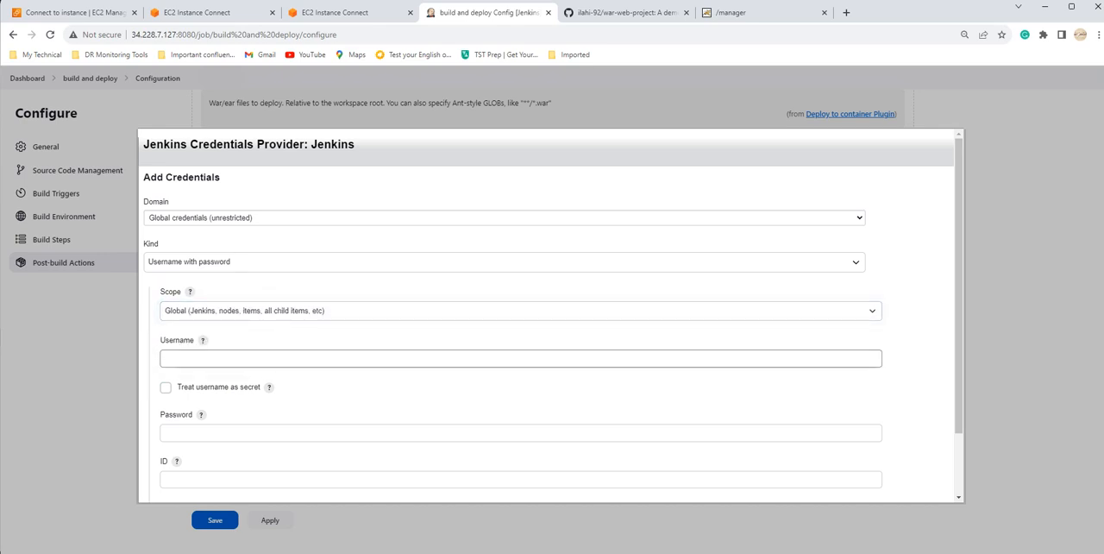
pyautogui.scroll(-2, 242, 358)
pyautogui.click(207, 480)
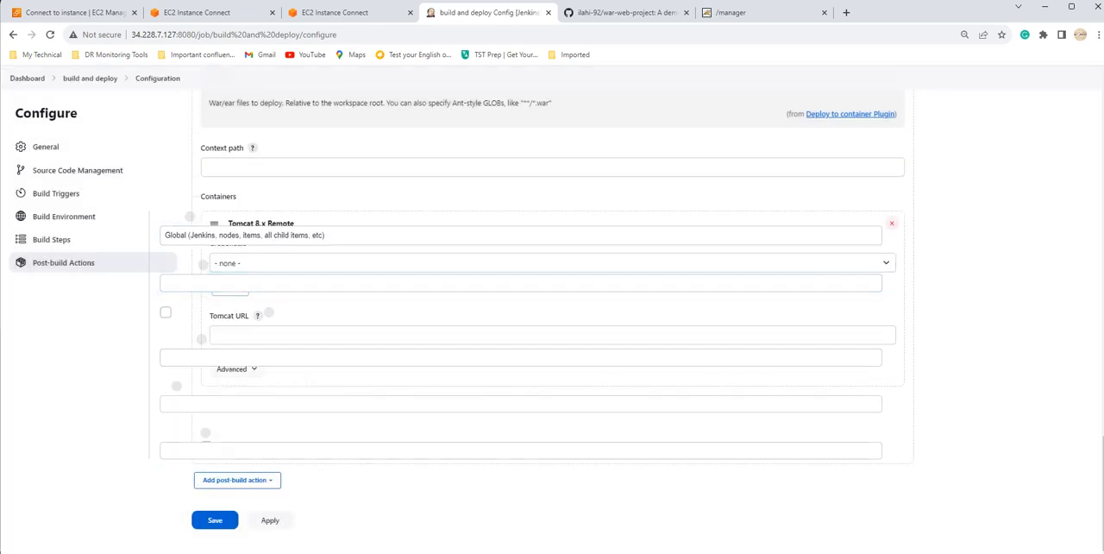
# Step: Start a new Jenkins credential for the Tomcat container and enter "tomcat" as the username along with the account password
pyautogui.click(230, 286)
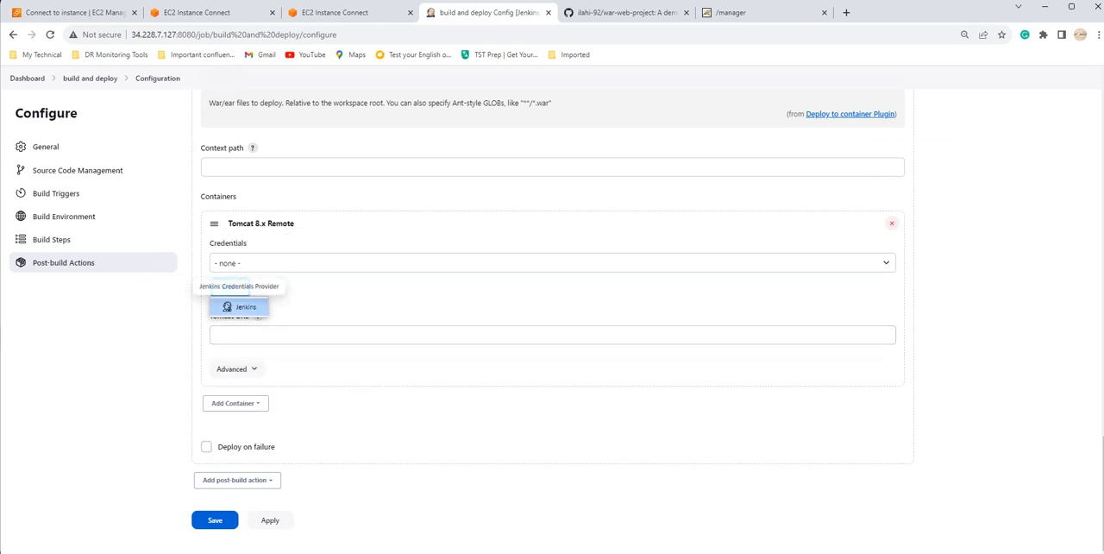
pyautogui.click(246, 305)
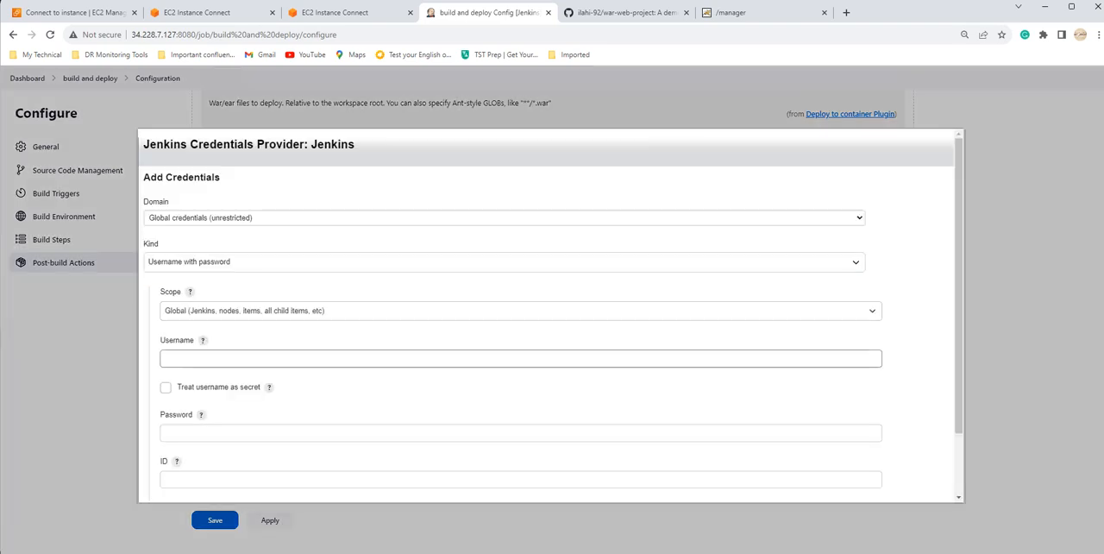
pyautogui.click(242, 358)
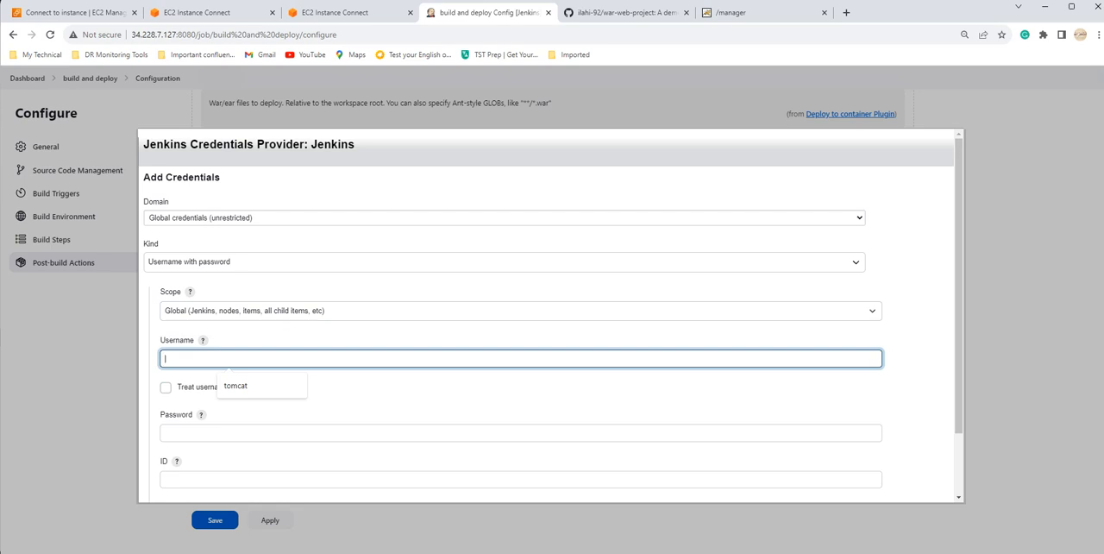
pyautogui.write('tomcat')
pyautogui.press('Tab')
# Step: Enter "tomcat" as both the ID and the description of the new credential
pyautogui.press('Tab')
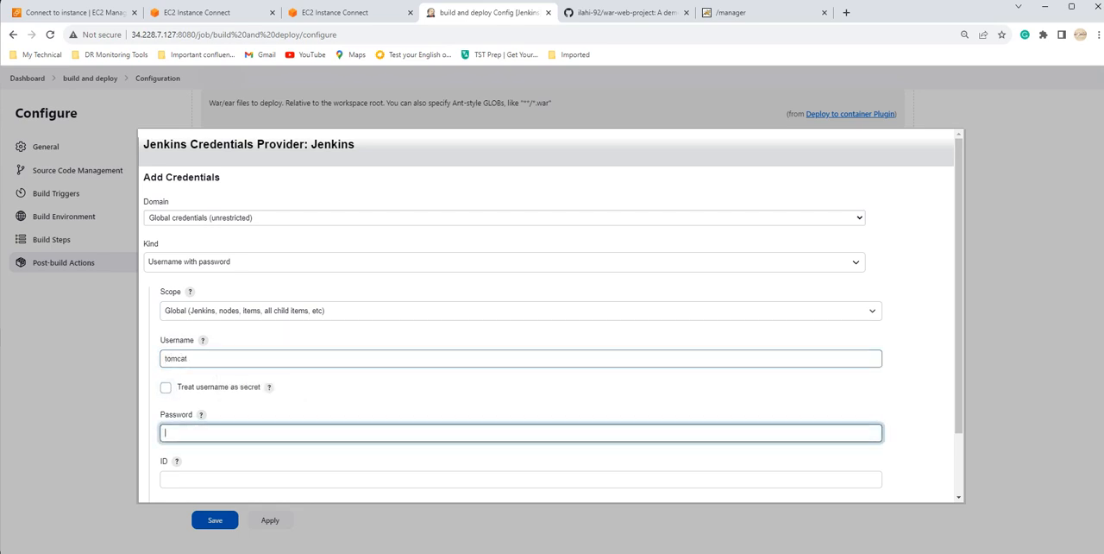
pyautogui.write('tomcat')
pyautogui.press('Tab')
pyautogui.write('to')
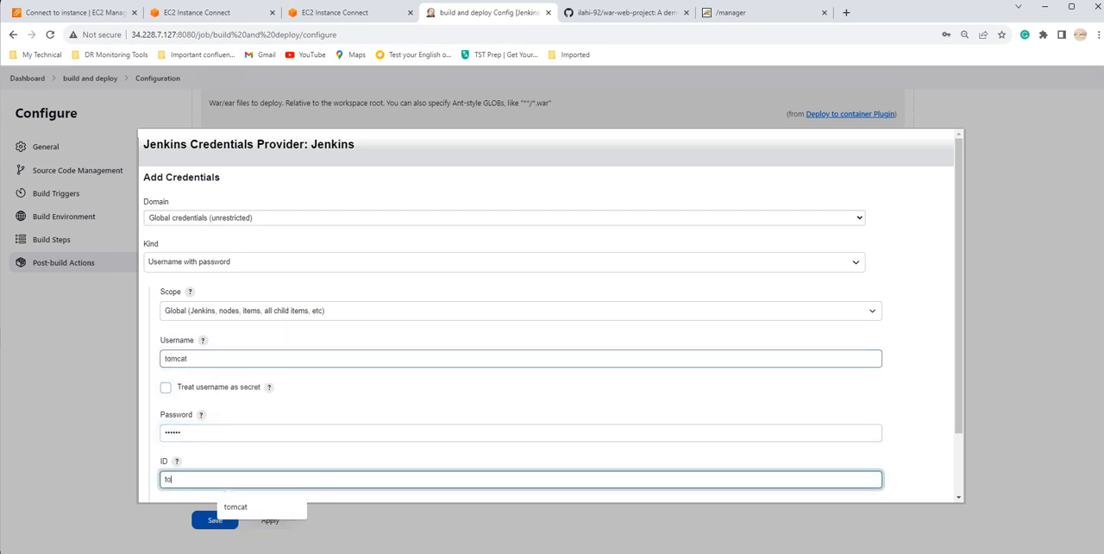
pyautogui.write('mcat')
pyautogui.scroll(-2, 551, 315)
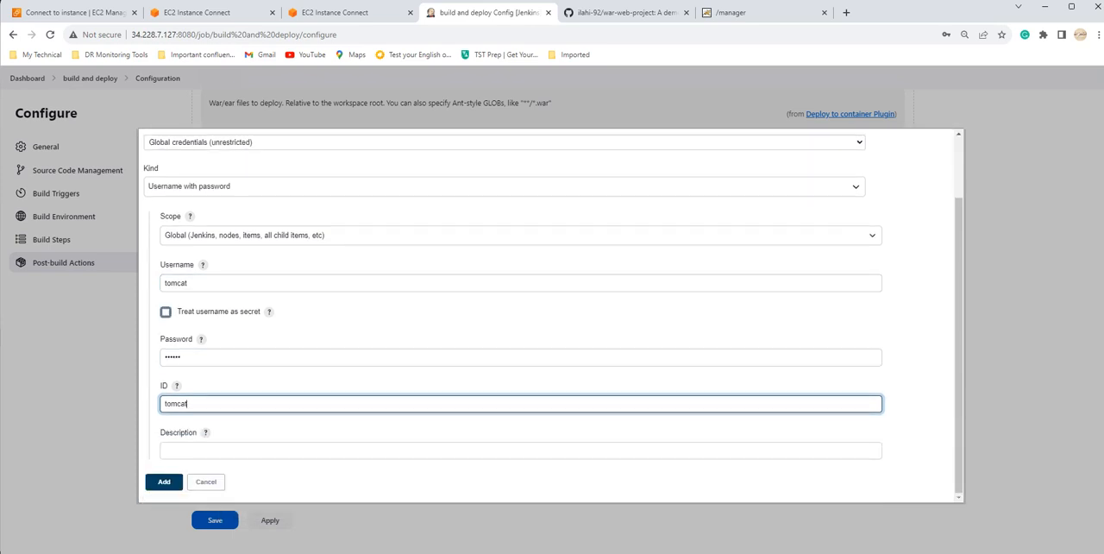
pyautogui.press('Tab')
pyautogui.write('tomcat')
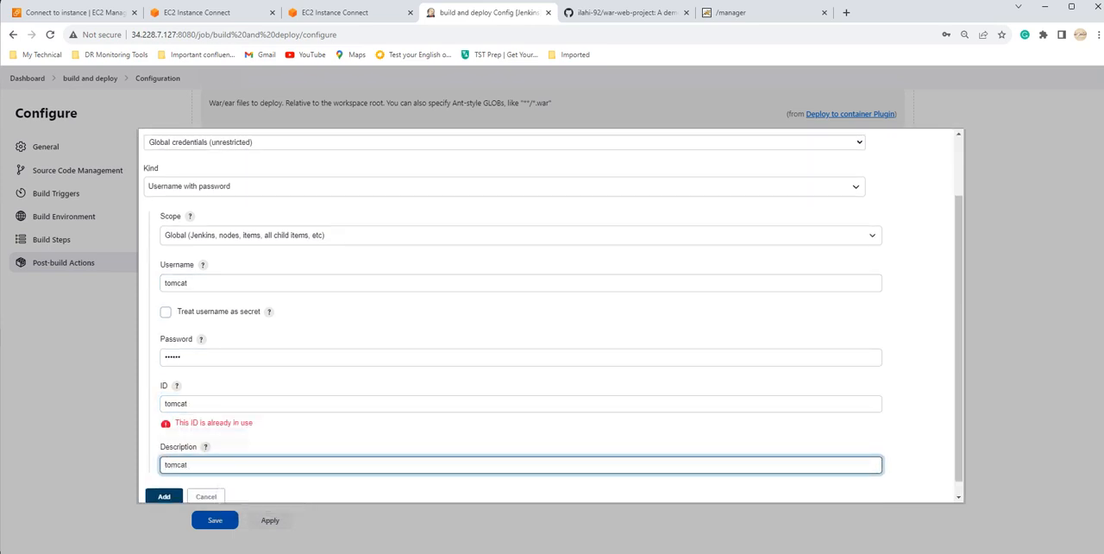
# Step: Change the new credential's ID to tomcat1 and add the credential to Jenkins
pyautogui.scroll(-1, 550, 315)
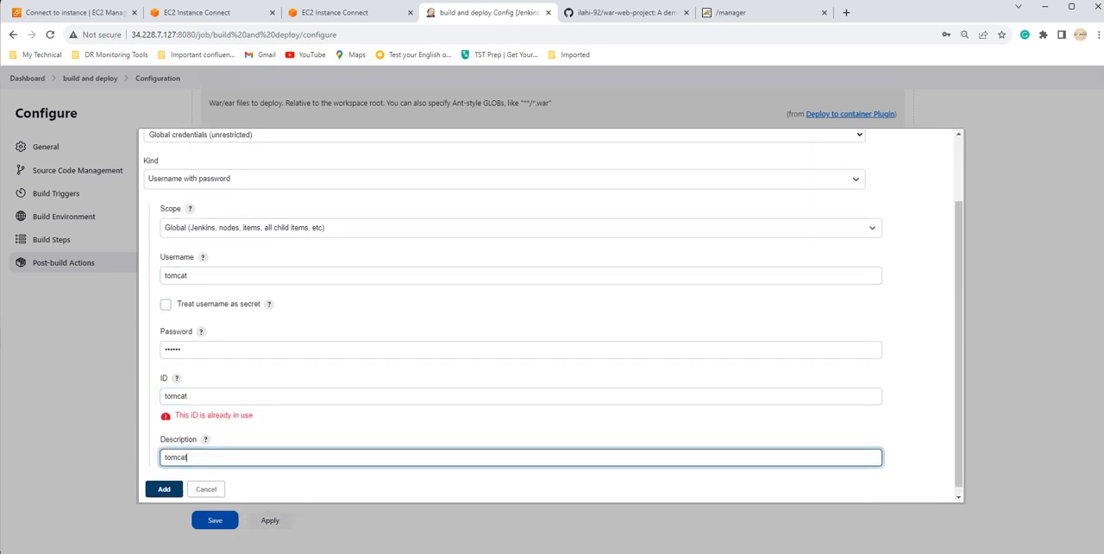
pyautogui.click(259, 389)
pyautogui.write('1')
pyautogui.click(345, 416)
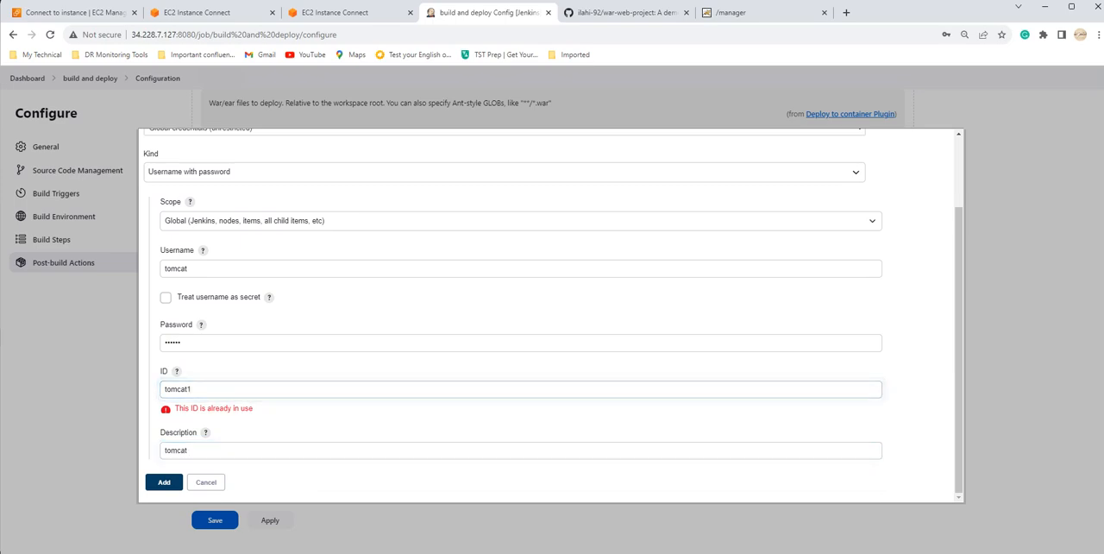
pyautogui.click(164, 483)
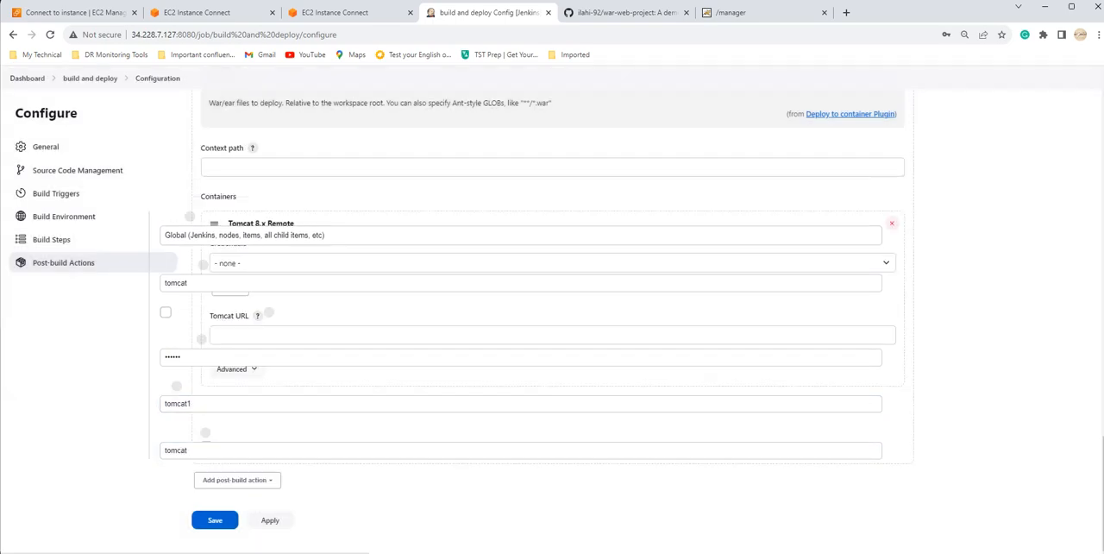
pyautogui.click(747, 13)
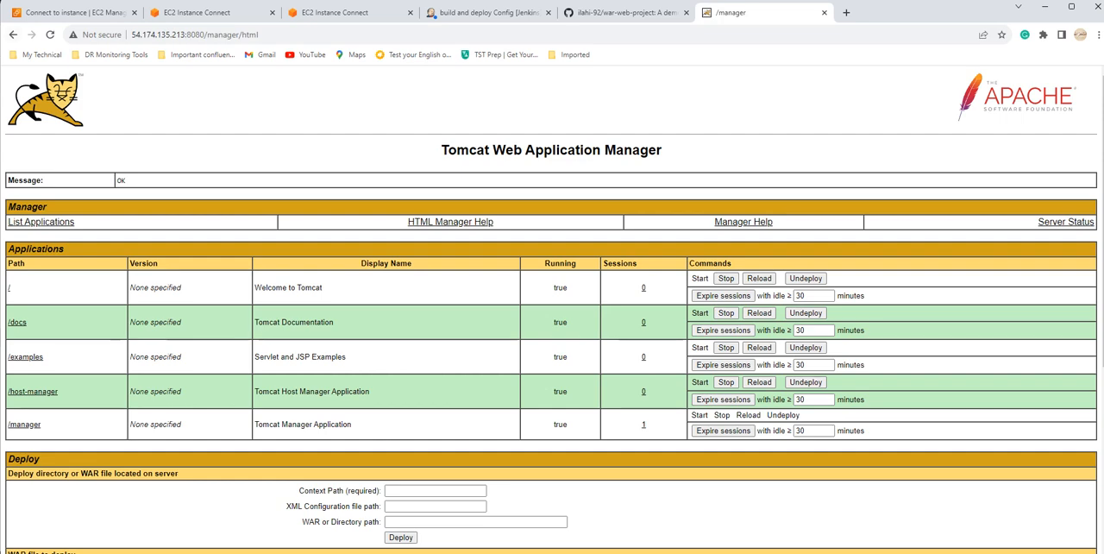
pyautogui.click(12, 35)
pyautogui.click(784, 192)
pyautogui.click(482, 13)
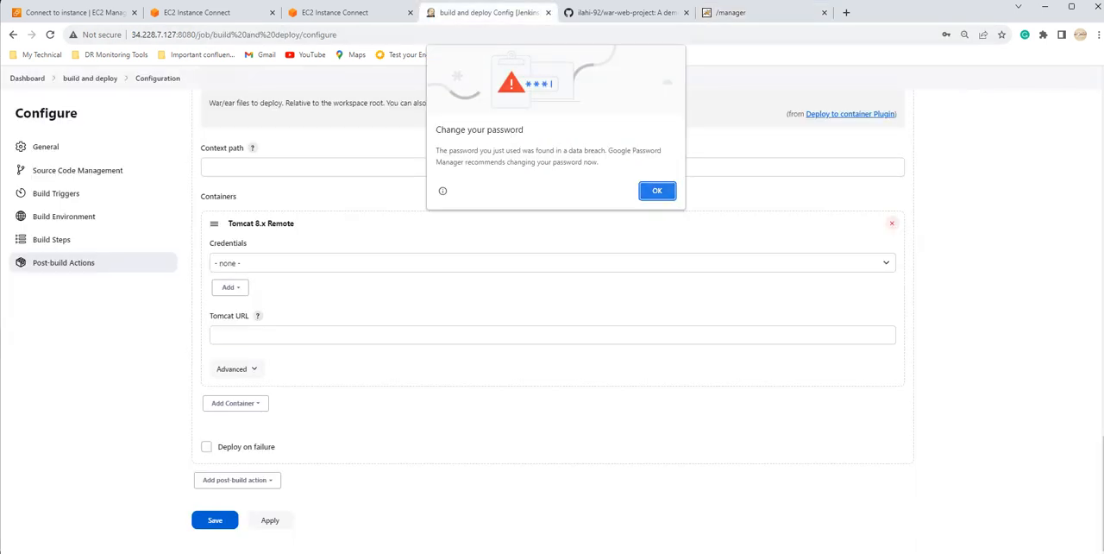
# Step: Dismiss the browser's password warning and select the last tomcat credential in the list for the Tomcat 8.x Remote container
pyautogui.click(657, 190)
pyautogui.scroll(-1, 552, 316)
pyautogui.click(552, 315)
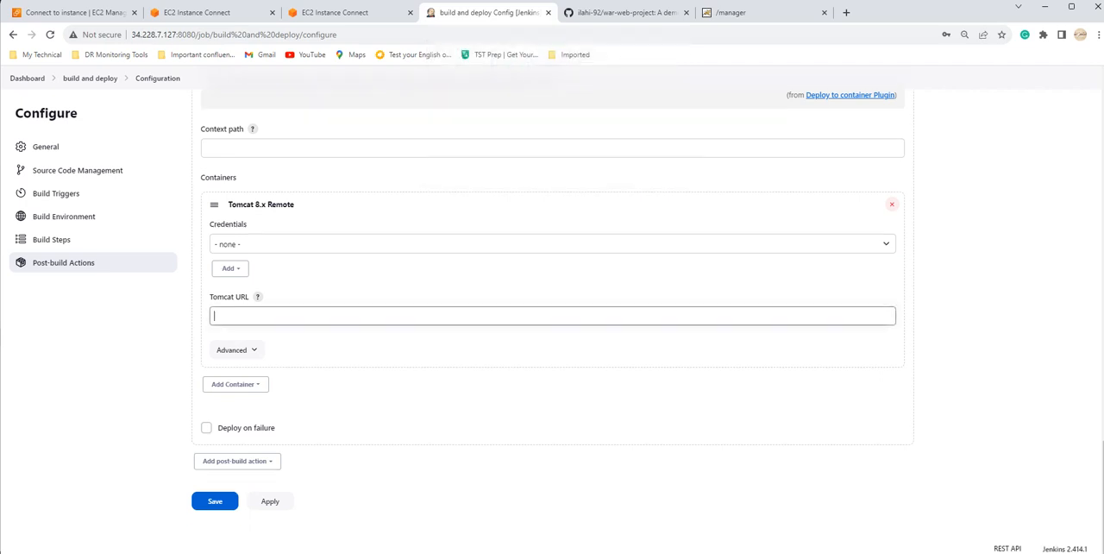
pyautogui.click(552, 244)
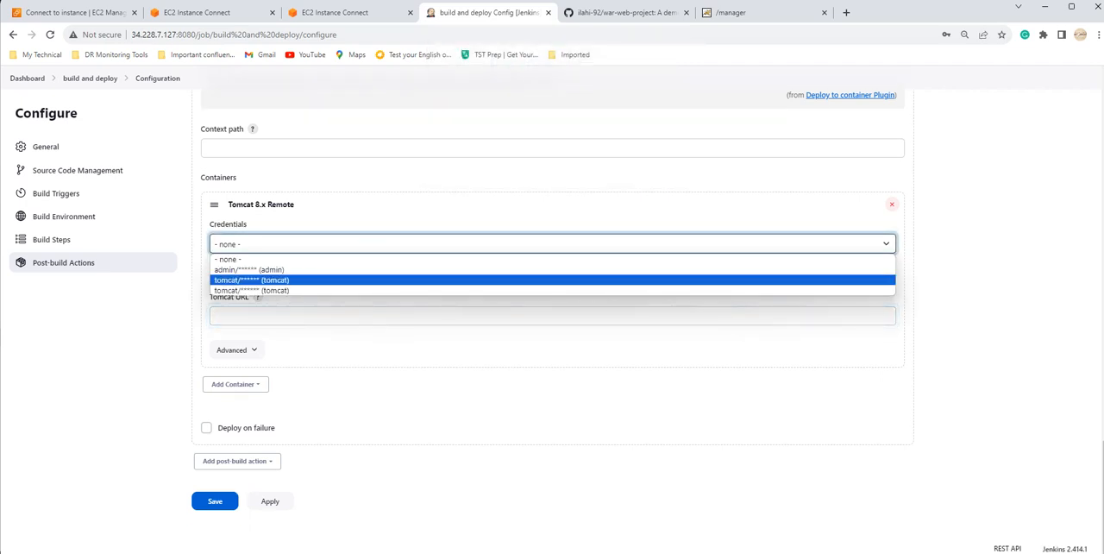
pyautogui.click(251, 279)
pyautogui.click(552, 244)
pyautogui.click(251, 291)
pyautogui.click(276, 316)
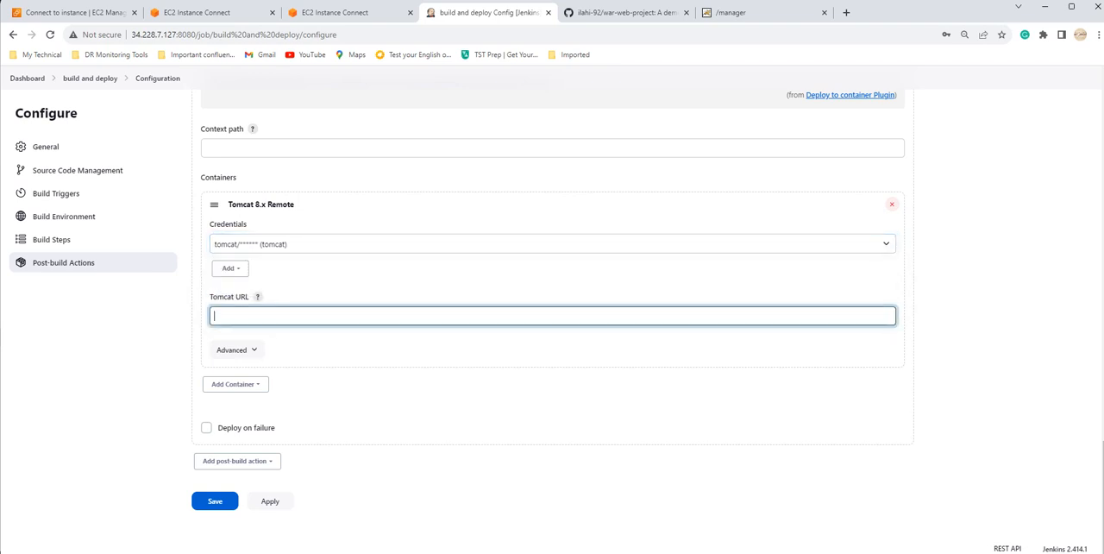
pyautogui.click(733, 13)
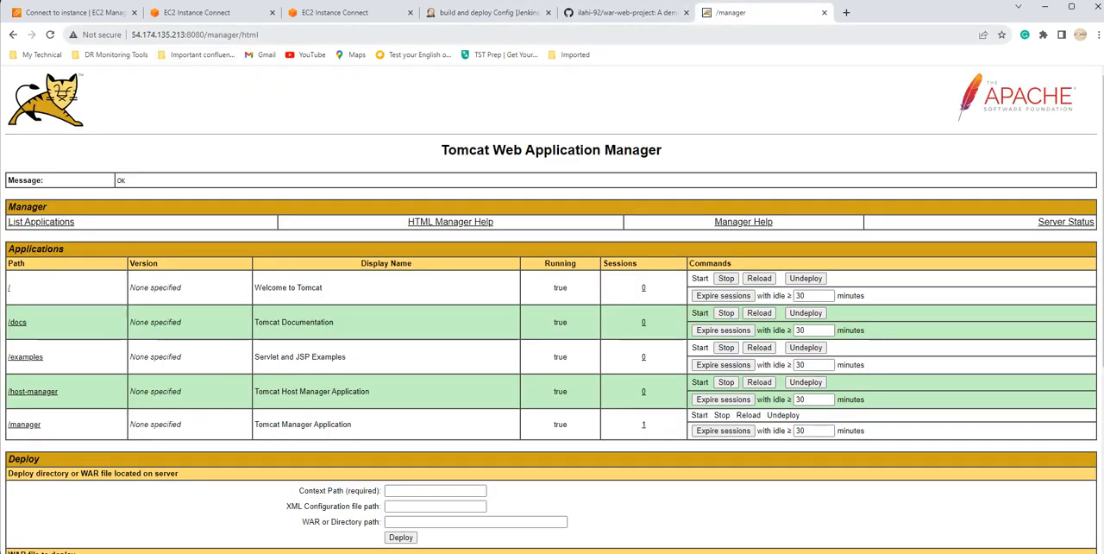
pyautogui.moveTo(205, 34); pyautogui.dragTo(131, 35)
pyautogui.hotkey('ctrl', 'c')
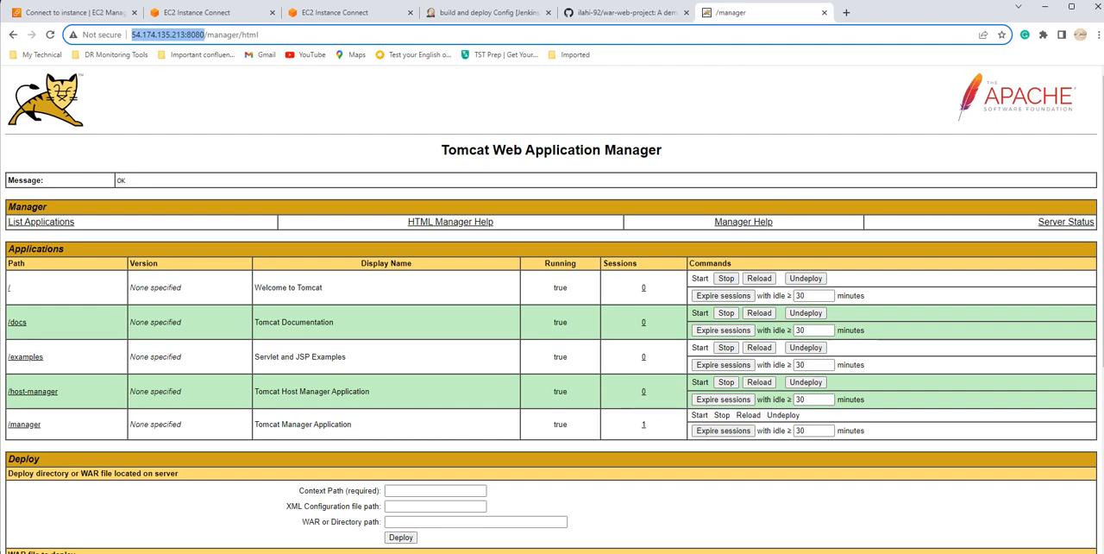
pyautogui.click(487, 12)
pyautogui.hotkey('ctrl', 'v')
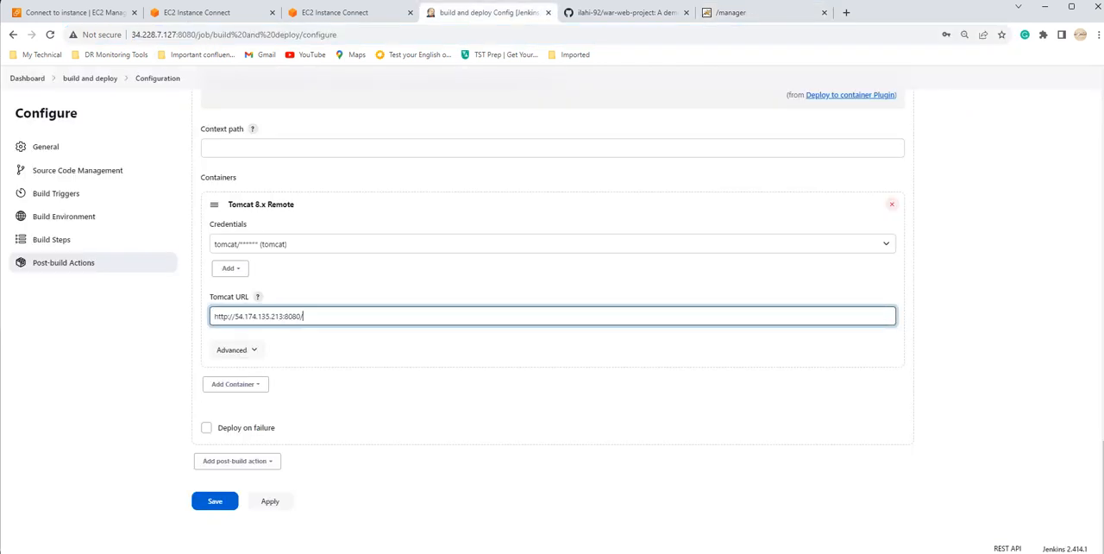
pyautogui.click(270, 501)
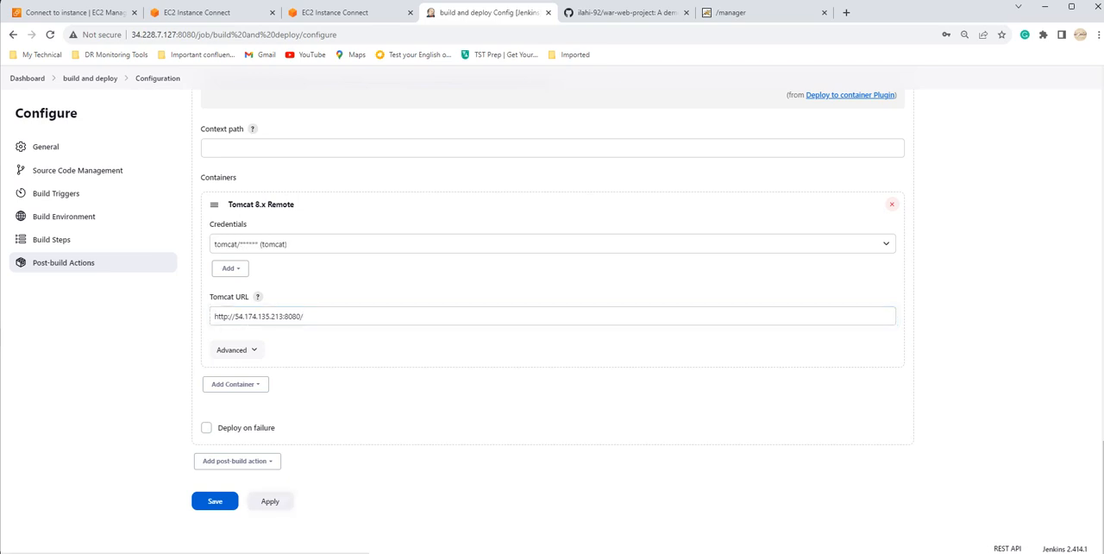
pyautogui.click(215, 501)
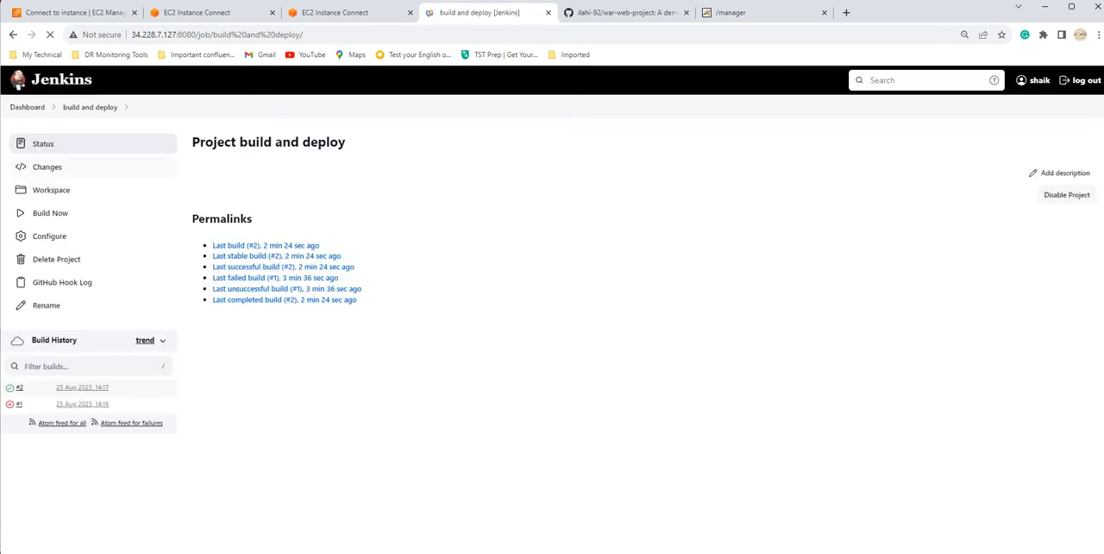
# Step: Run the build and deploy job, examine build #3's console output down to the WAR deployment lines, and return to the project page
pyautogui.click(50, 212)
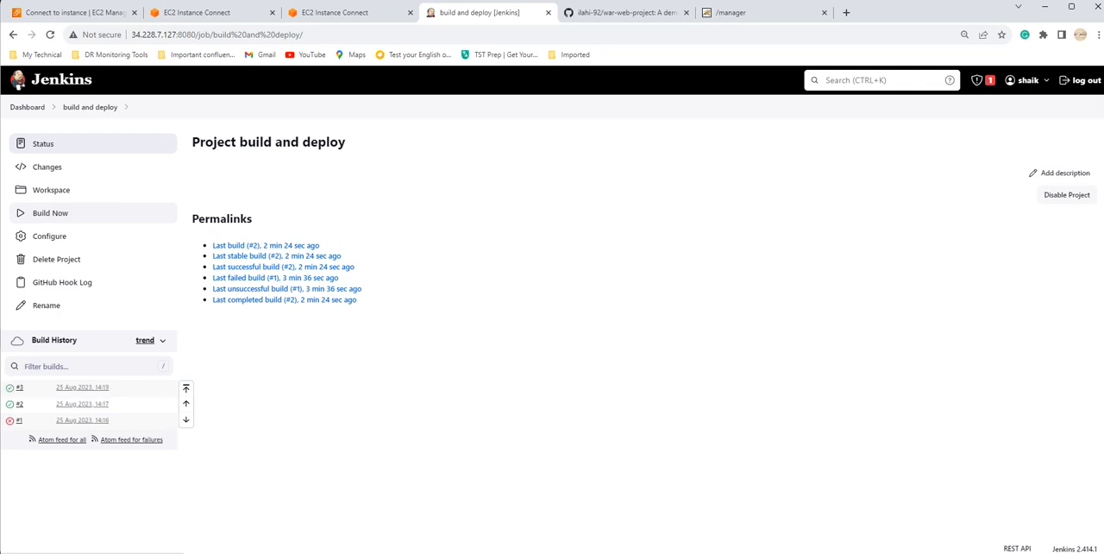
pyautogui.click(20, 387)
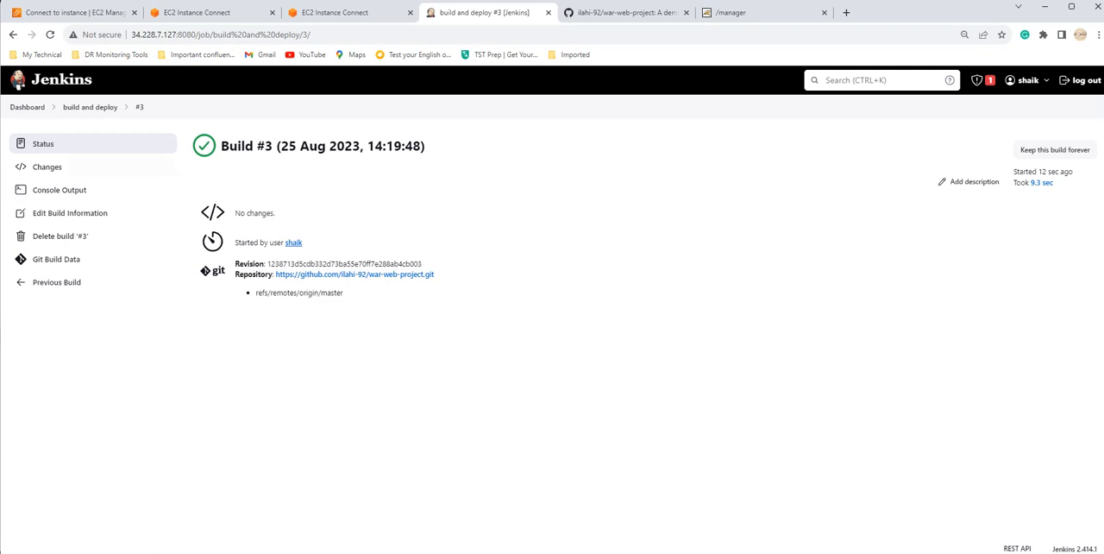
pyautogui.click(60, 190)
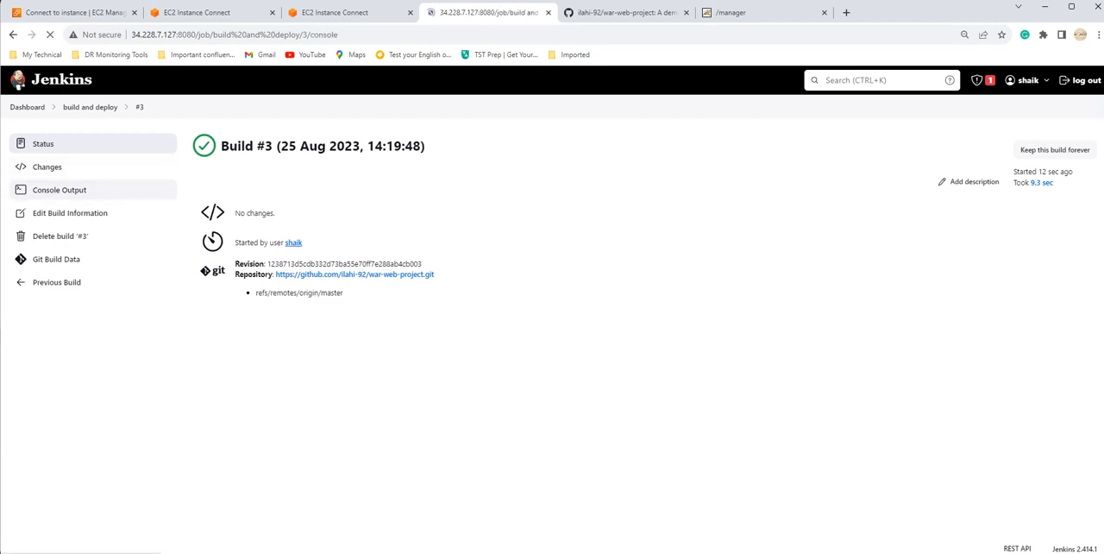
pyautogui.scroll(-10, 552, 328)
pyautogui.scroll(-1, 552, 327)
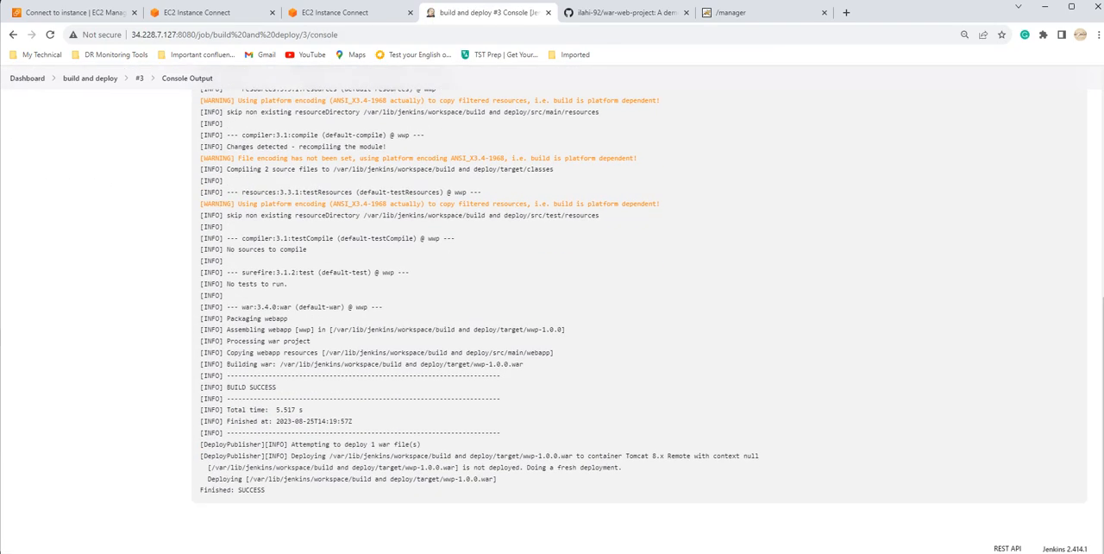
pyautogui.moveTo(215, 479); pyautogui.dragTo(498, 479)
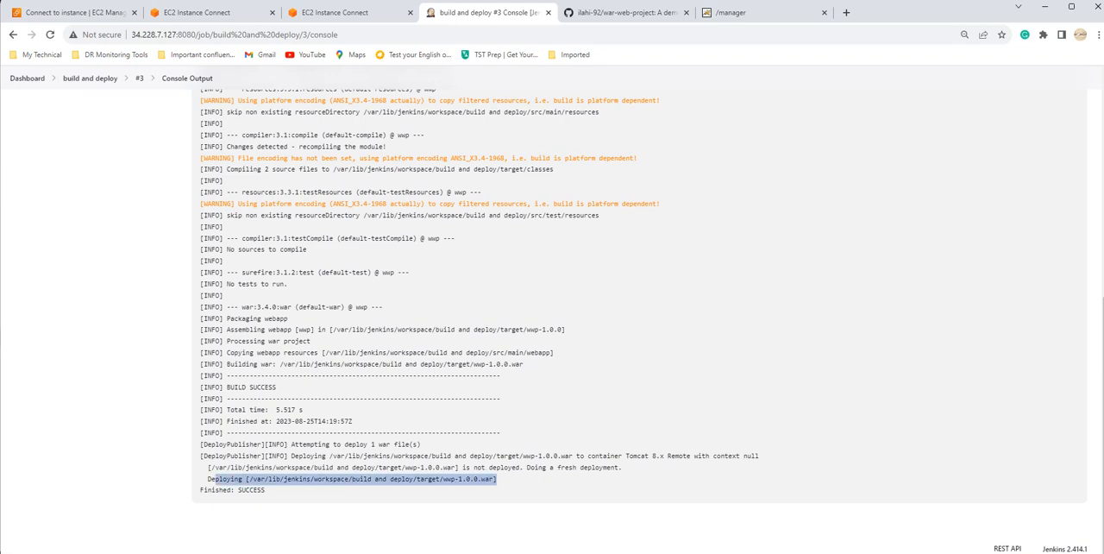
pyautogui.scroll(6, 497, 479)
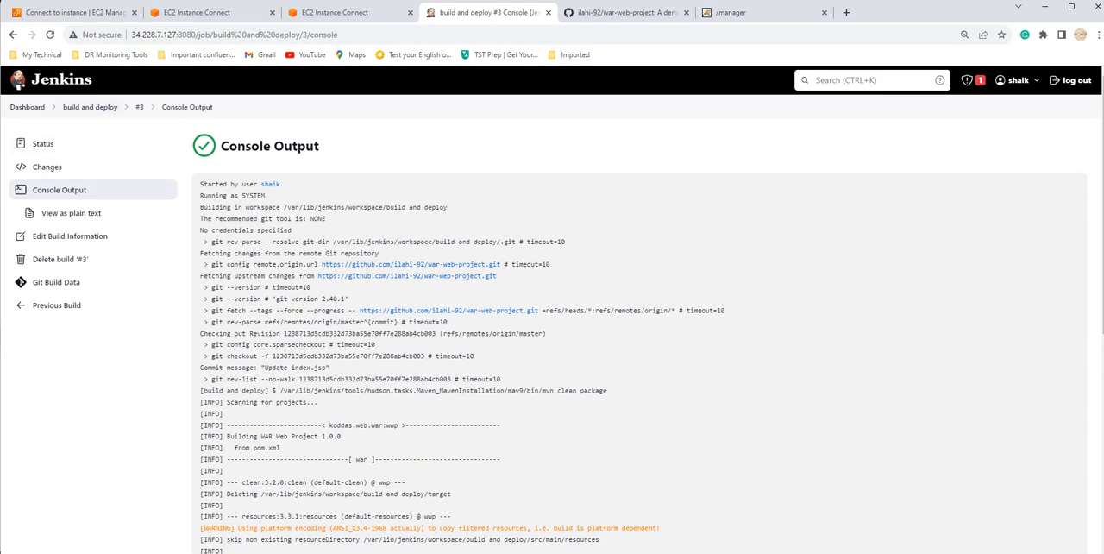
pyautogui.click(91, 107)
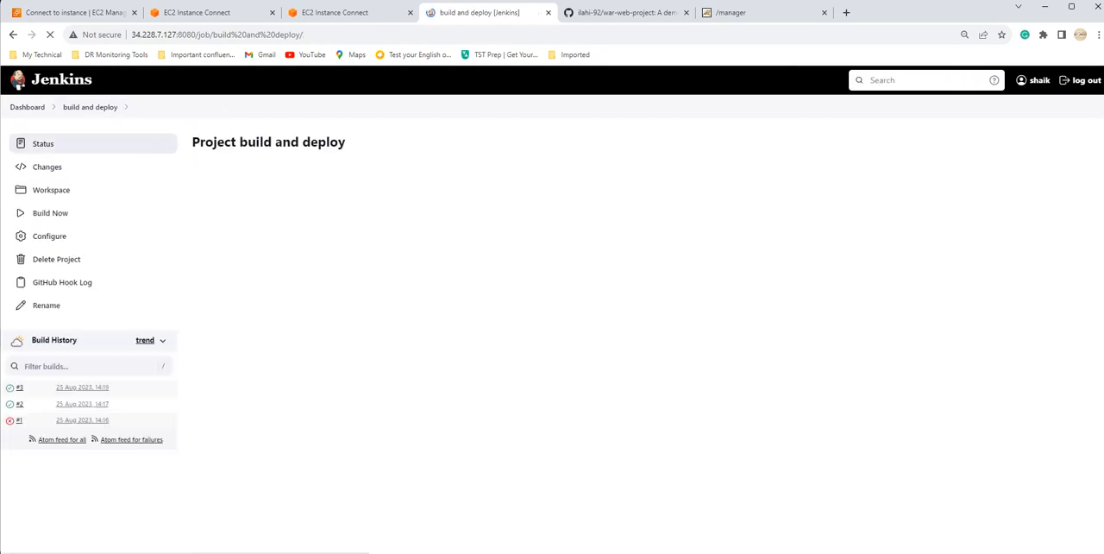
# Step: List the webapps directory in the Tomcat instance's terminal with ll and check for the deployed WAR file
pyautogui.click(197, 12)
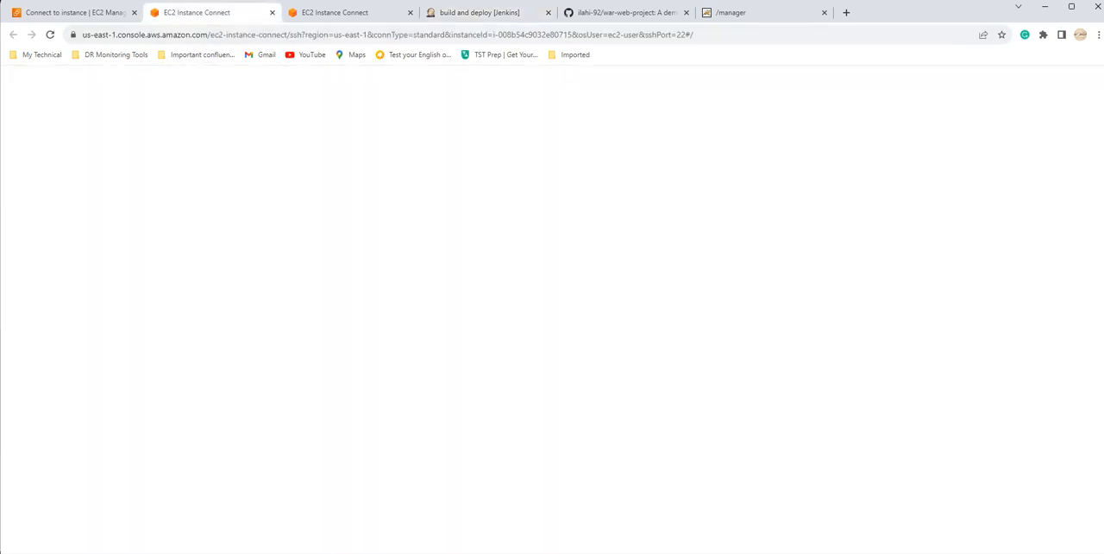
pyautogui.write('ll')
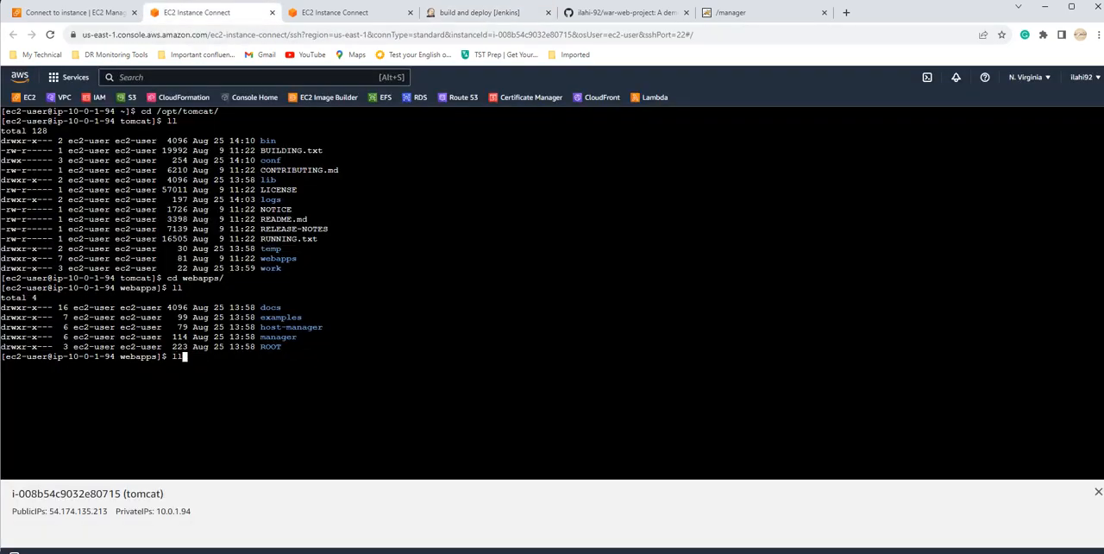
pyautogui.press('Return')
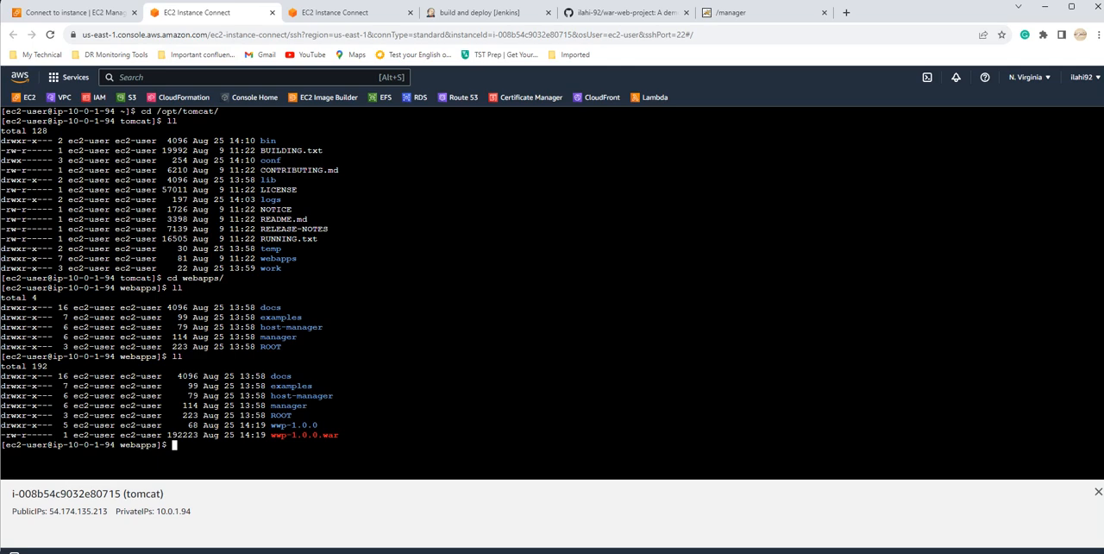
pyautogui.doubleClick(304, 436)
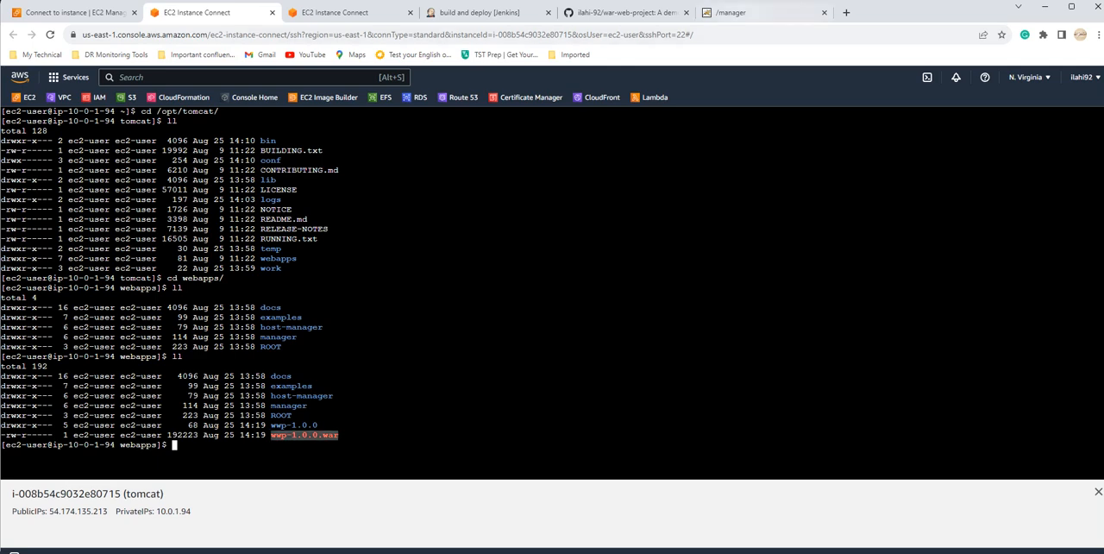
# Step: Reload the Tomcat manager page, view the deployed /wwp-1.0.0 application, and return to the Jenkins project
pyautogui.click(733, 12)
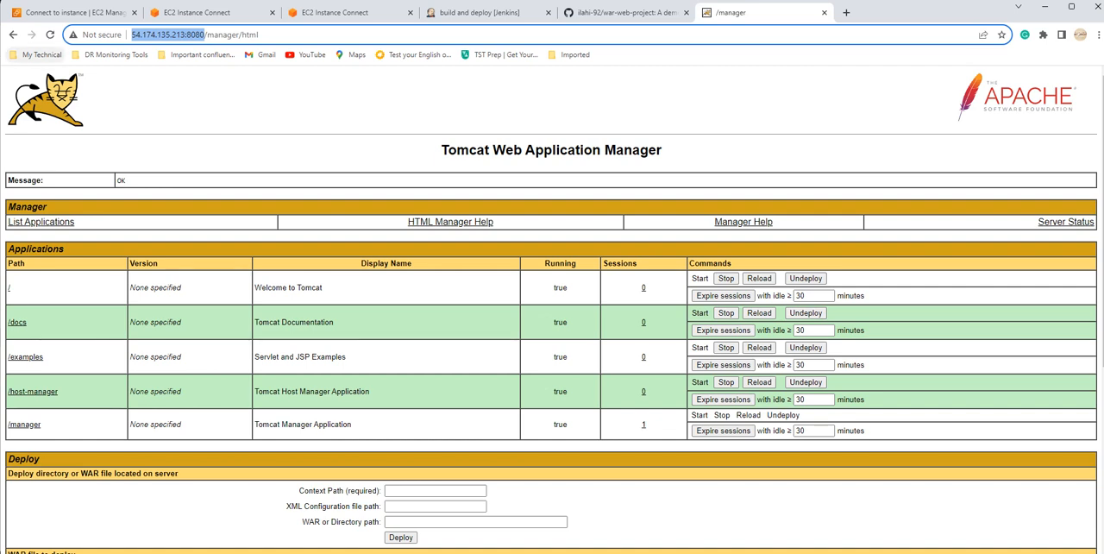
pyautogui.click(50, 35)
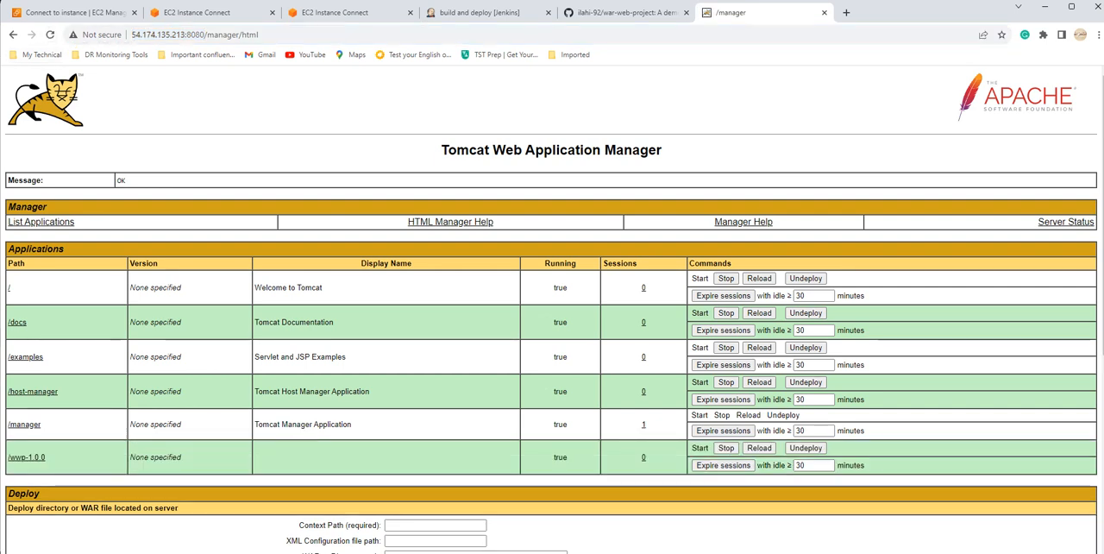
pyautogui.click(26, 457)
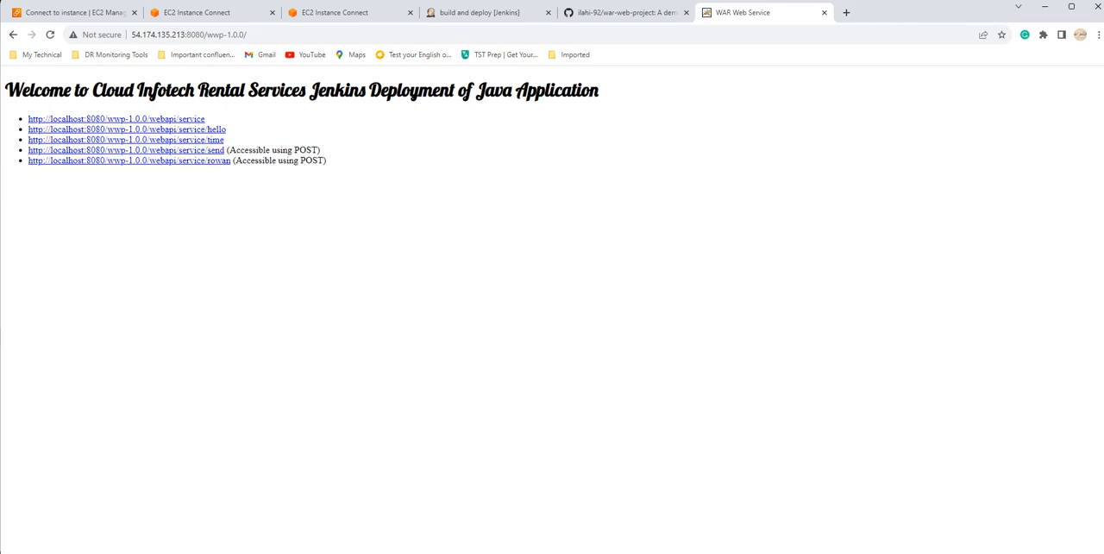
pyautogui.click(13, 34)
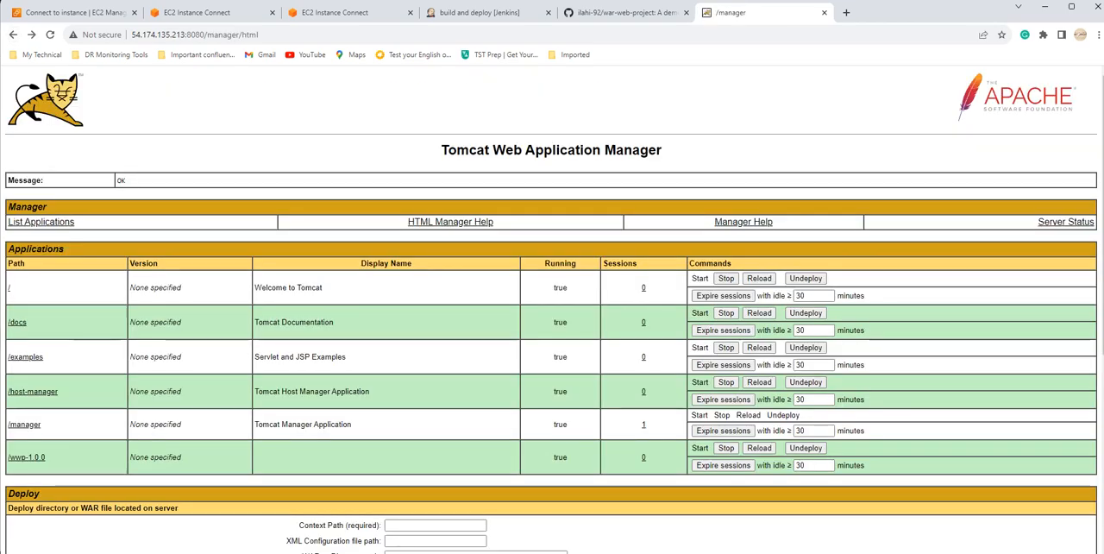
pyautogui.click(481, 13)
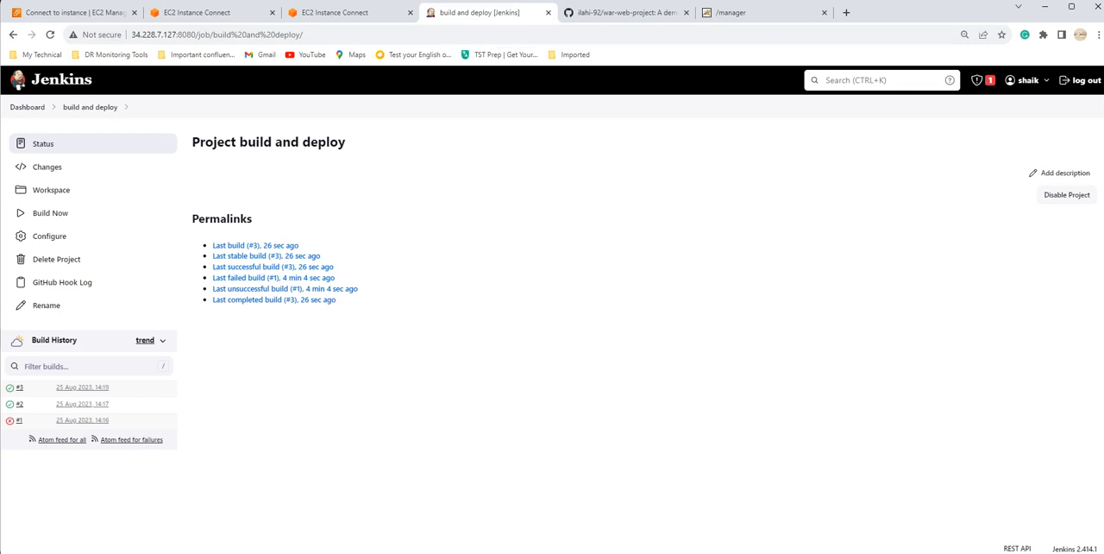
# Step: Switch to the war-web-project GitHub repository and start a new file named myfile on the master branch
pyautogui.click(625, 13)
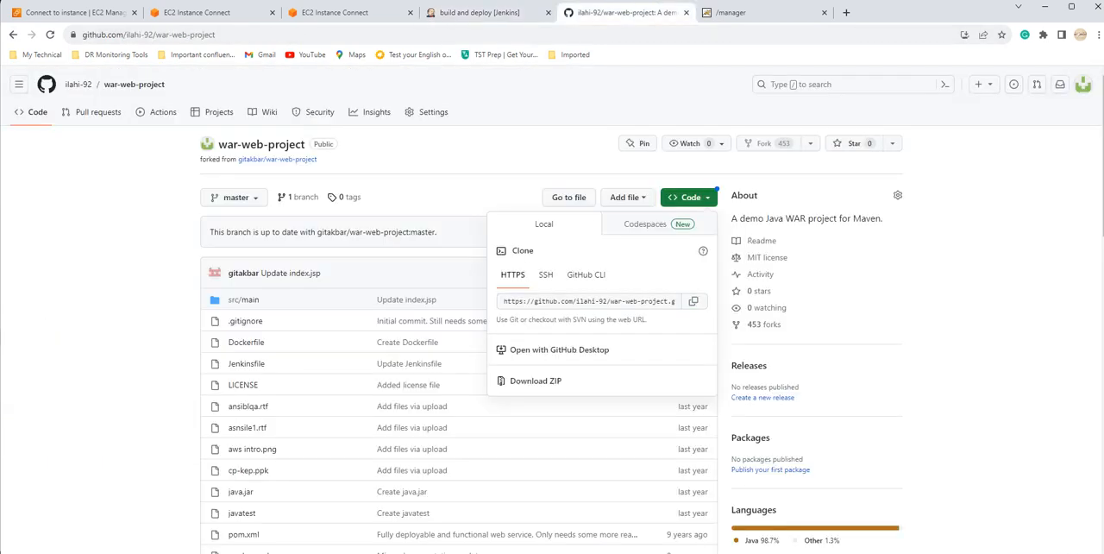
pyautogui.click(689, 197)
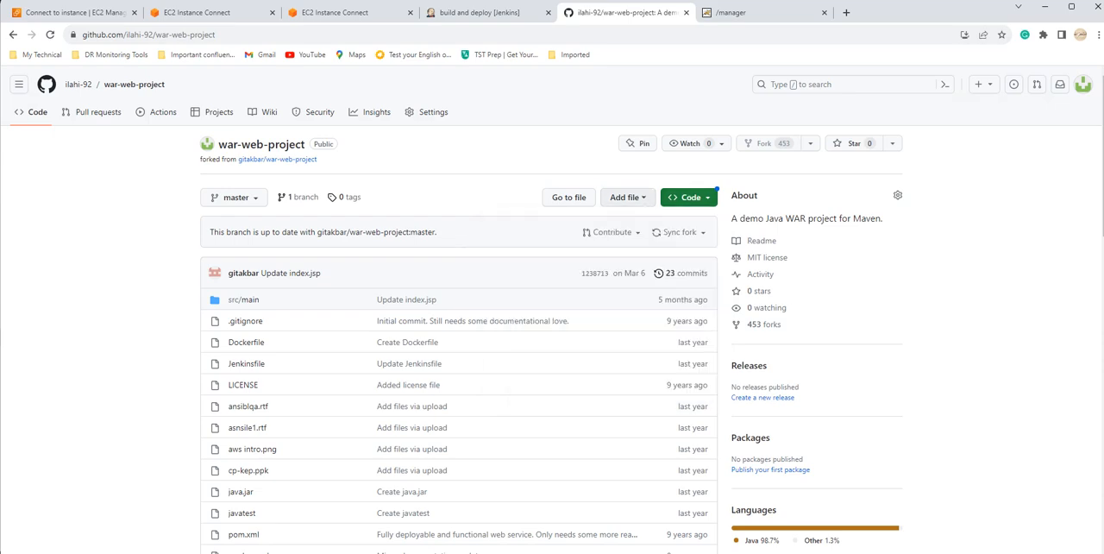
pyautogui.click(627, 198)
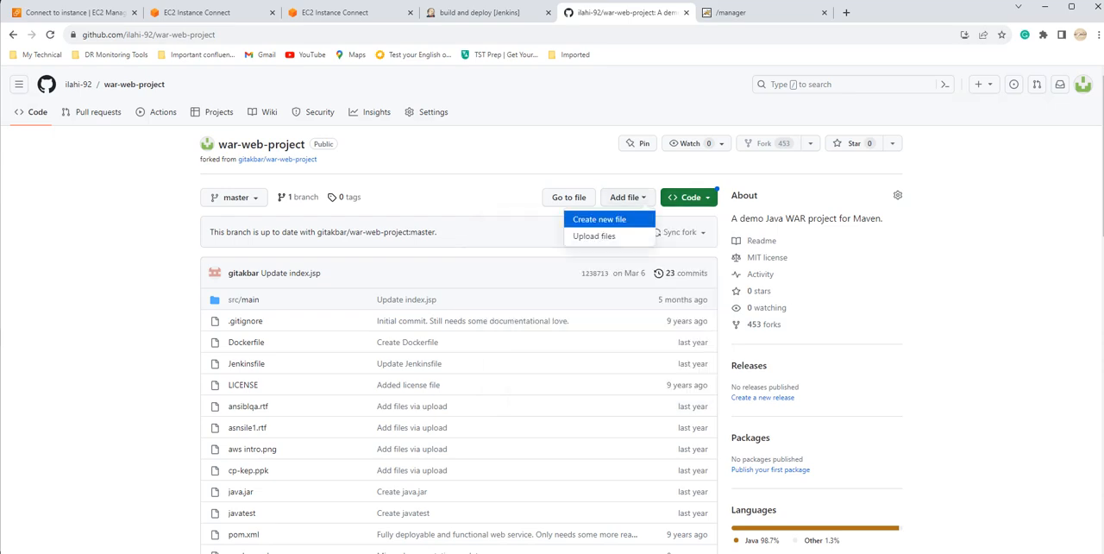
pyautogui.click(600, 219)
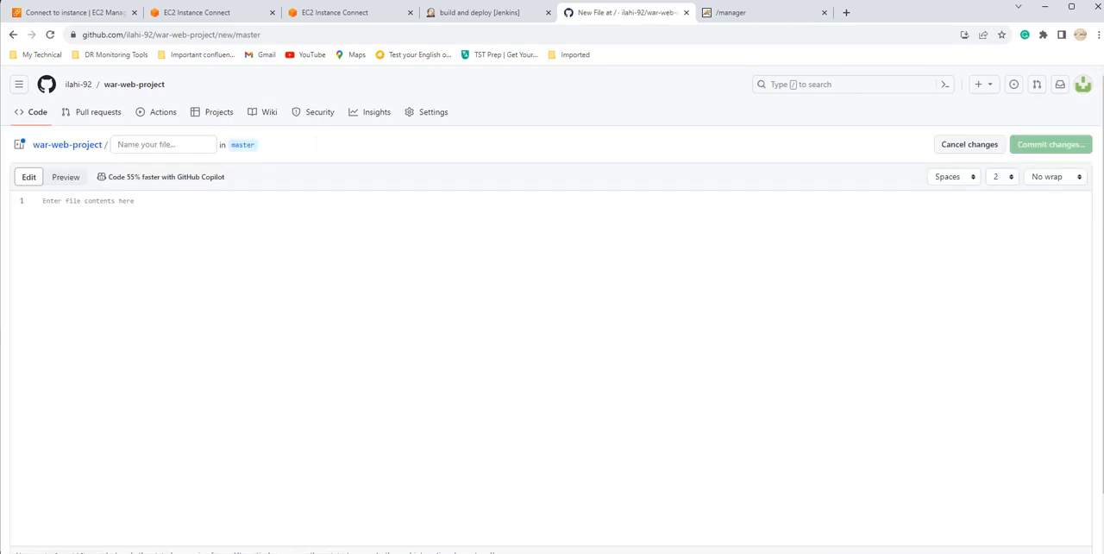
pyautogui.click(159, 144)
pyautogui.write('myfile')
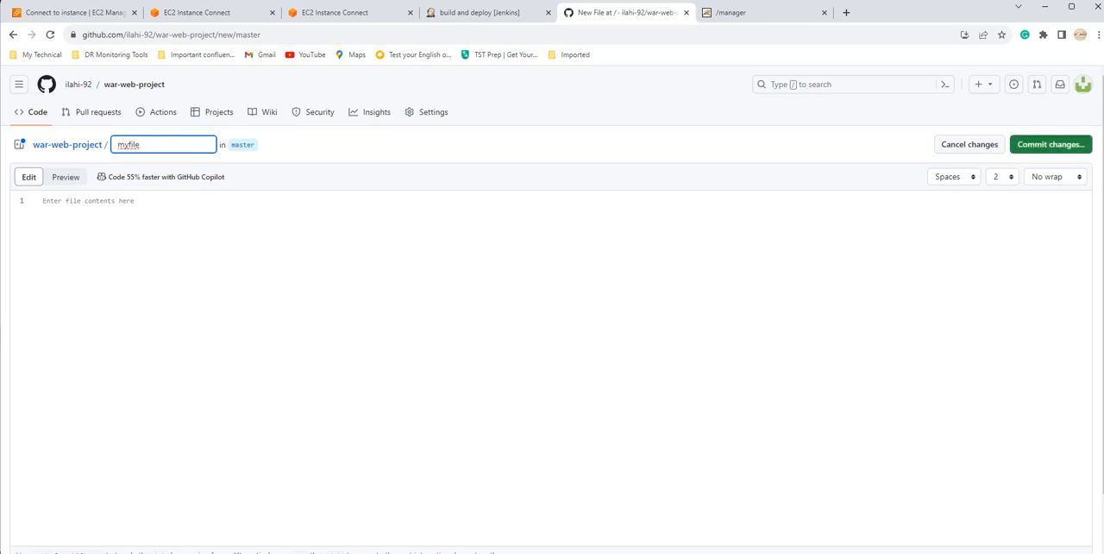
# Step: Enter "this is a text file" as the content of myfile and commit it directly to the master branch
pyautogui.click(45, 201)
pyautogui.write('this is a ')
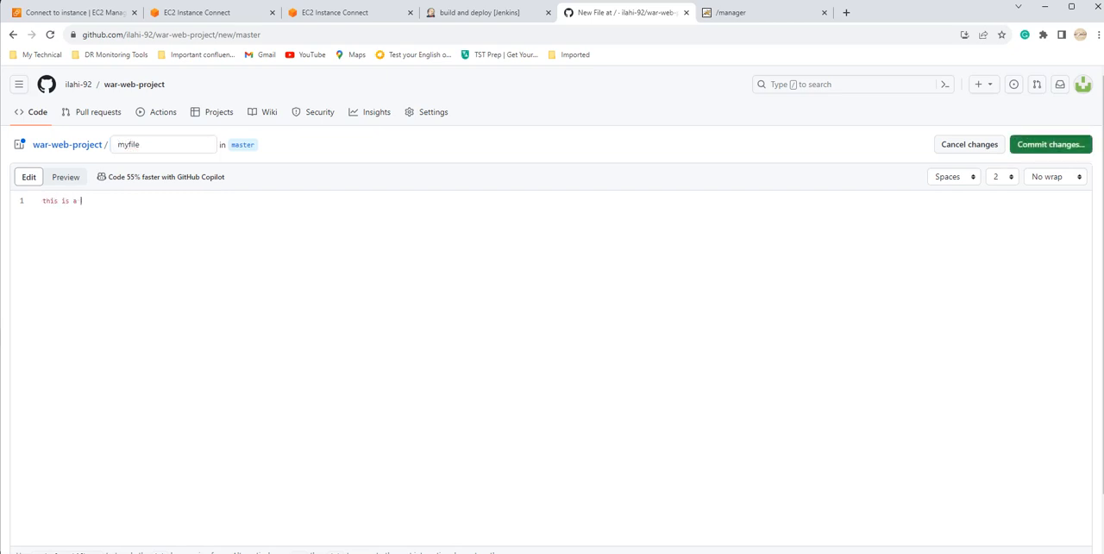
pyautogui.write('text file')
pyautogui.click(1051, 145)
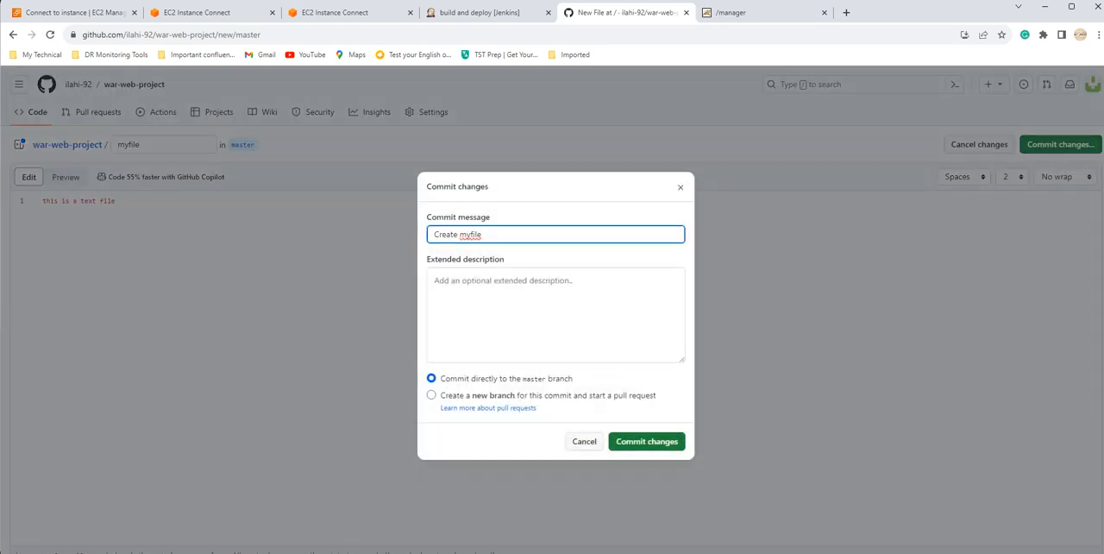
pyautogui.click(662, 442)
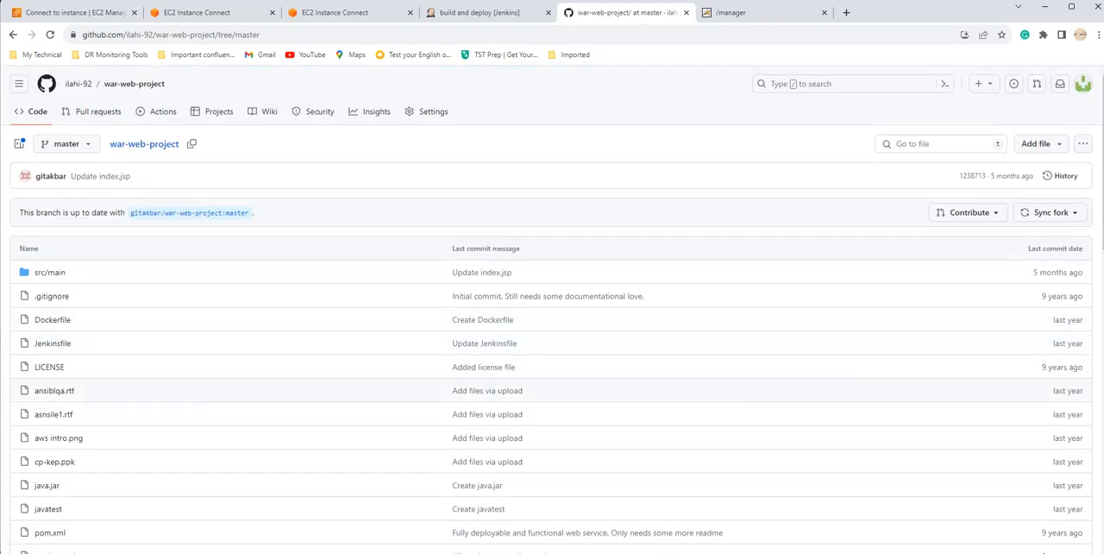
# Step: Check the war-web-project file list and branch status for the newly committed myfile, and return to the Jenkins project page
pyautogui.scroll(-2, 551, 310)
pyautogui.scroll(1, 552, 247)
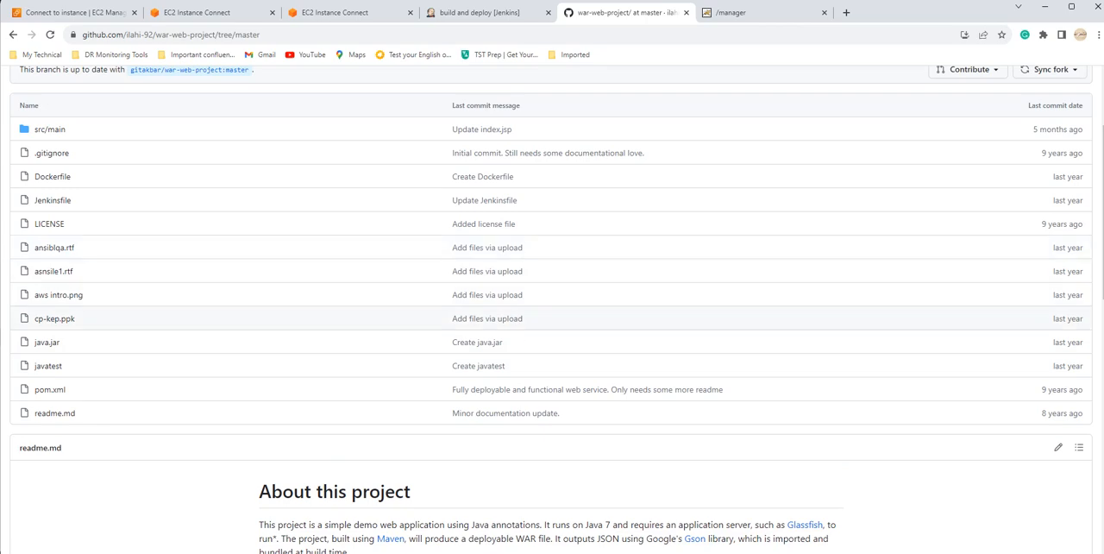
pyautogui.scroll(2, 345, 342)
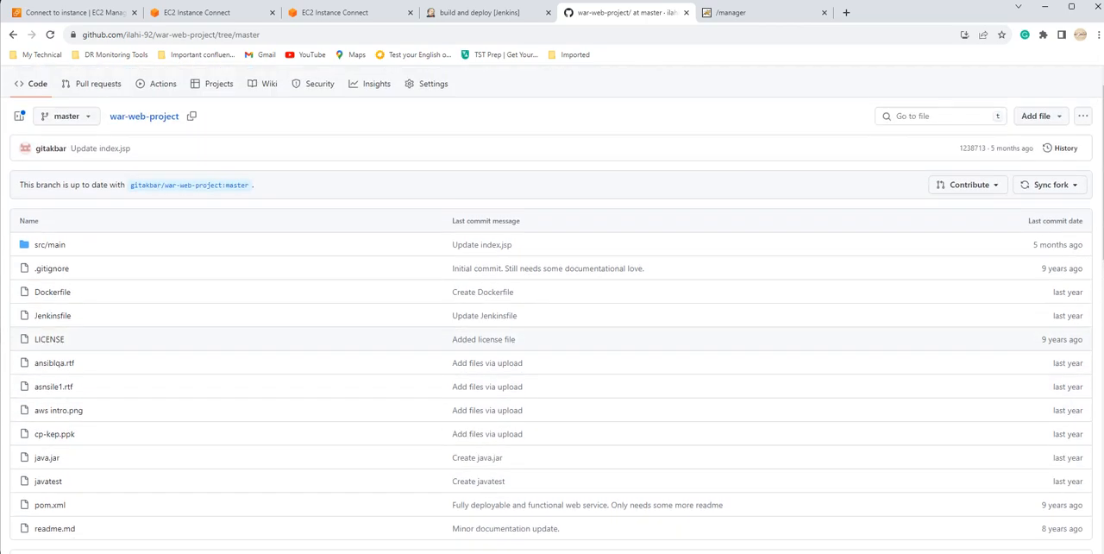
pyautogui.hotkey('ctrl', 'f')
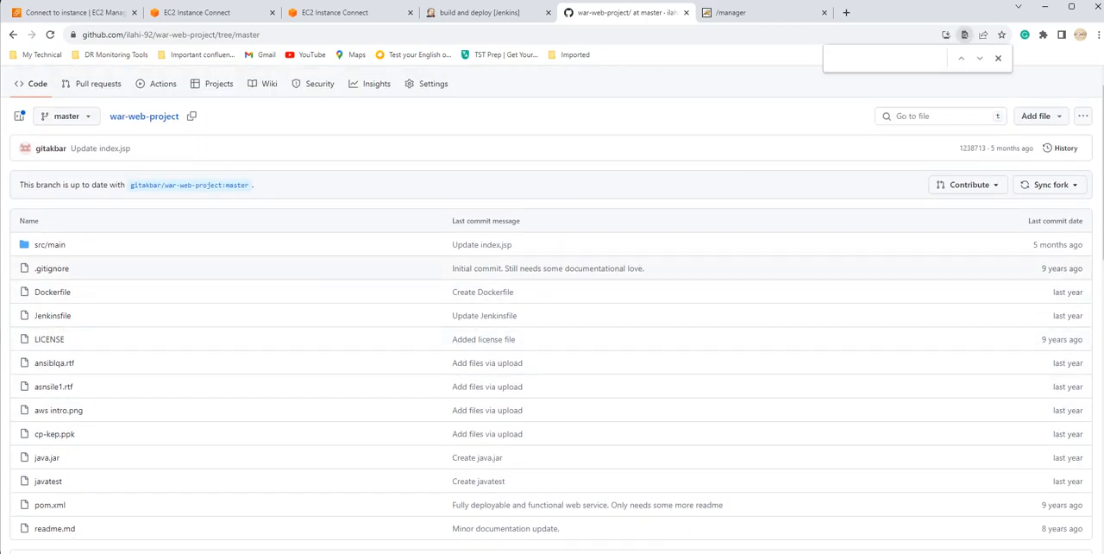
pyautogui.write('mave')
pyautogui.press('BackSpace')
pyautogui.press('BackSpace')
pyautogui.press('BackSpace')
pyautogui.press('BackSpace')
pyautogui.moveTo(19, 185); pyautogui.dragTo(116, 185)
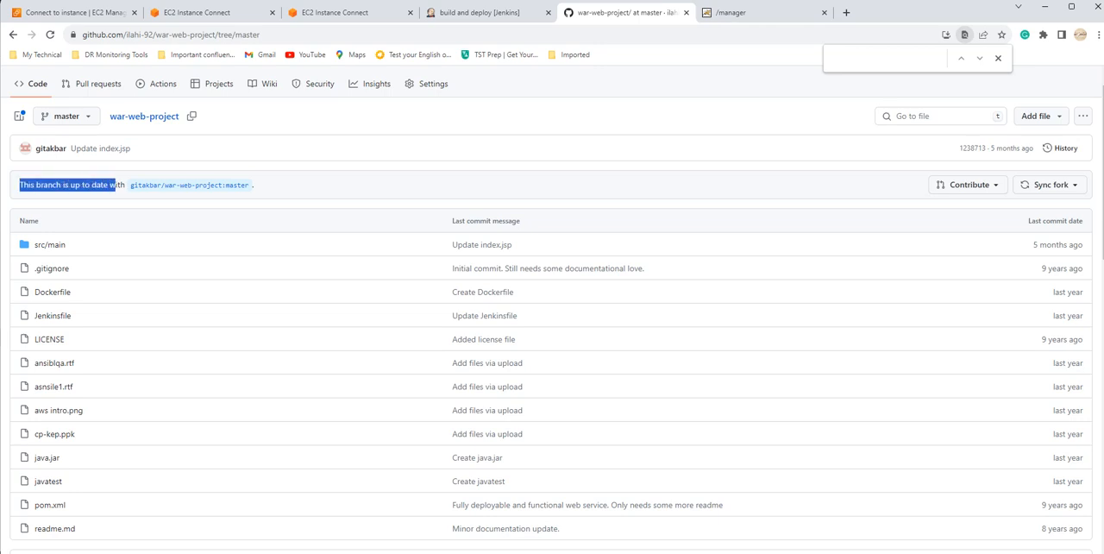
pyautogui.click(115, 185)
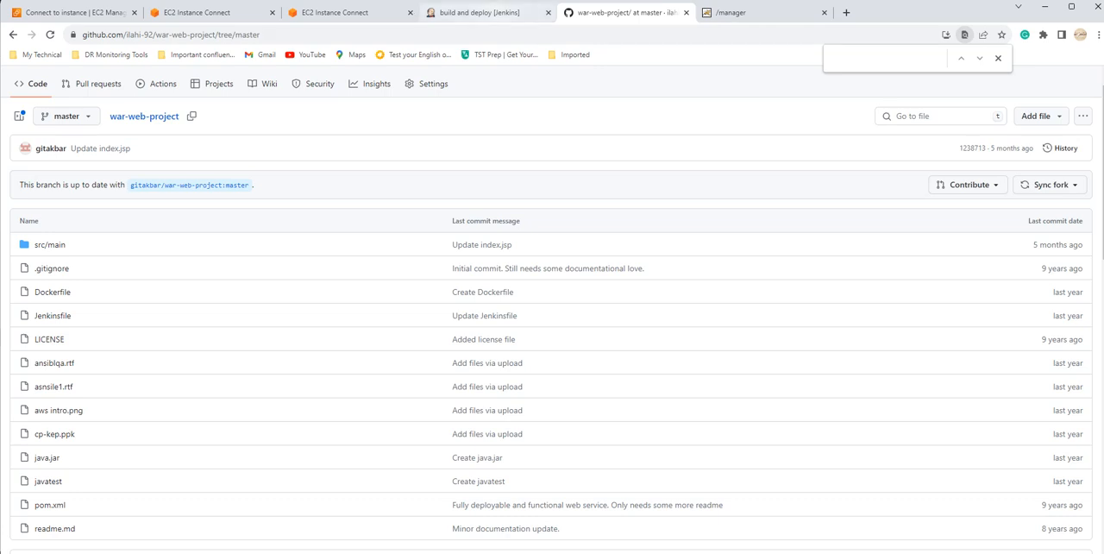
pyautogui.click(479, 12)
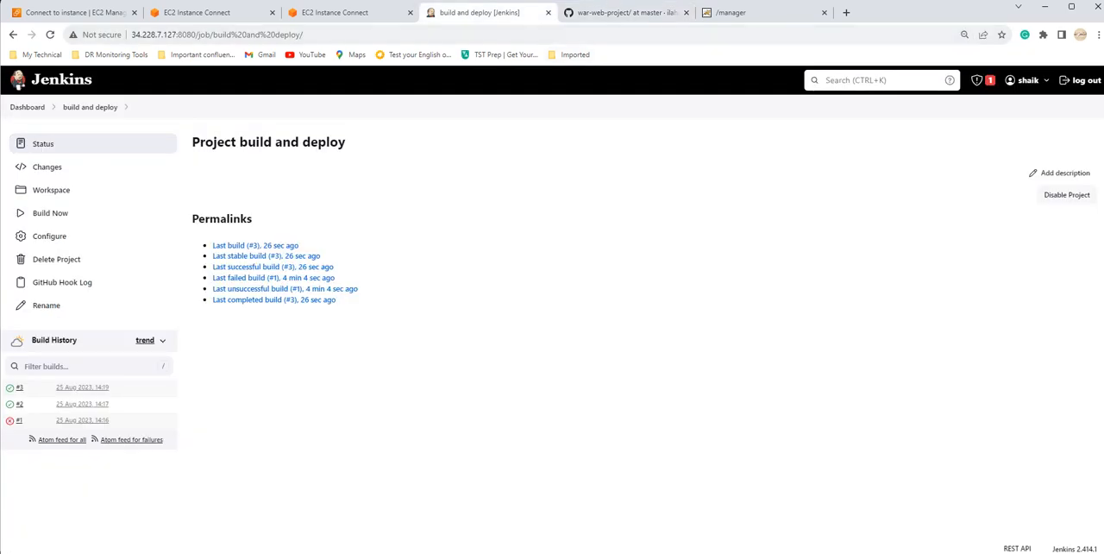